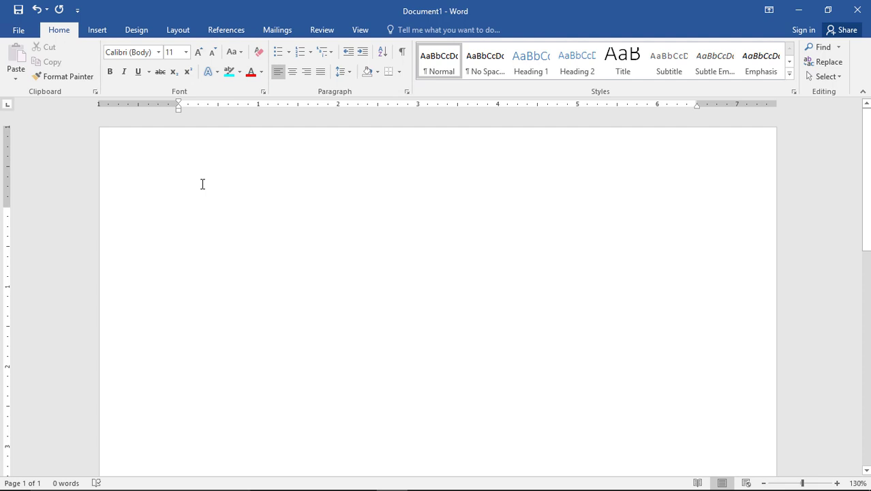
Enter =rand() to fill the document with five sample paragraphs (239 words).
{"action": "type", "text": "="}
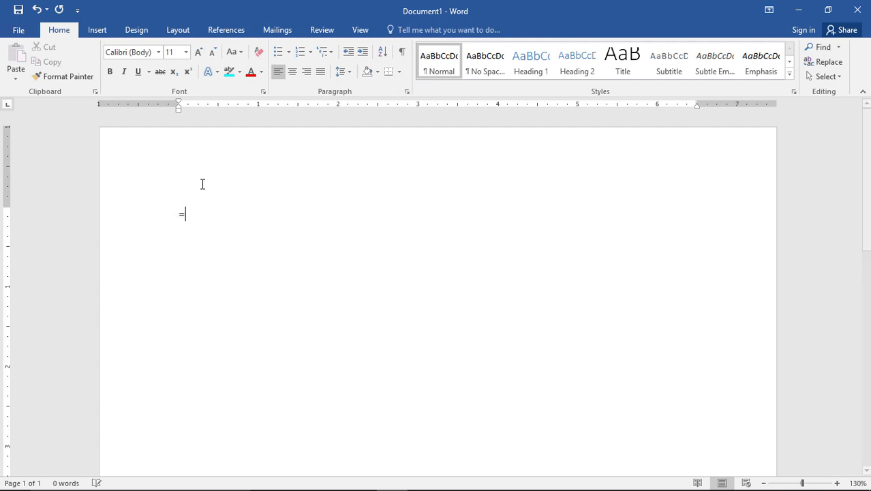
{"action": "type", "text": "ran"}
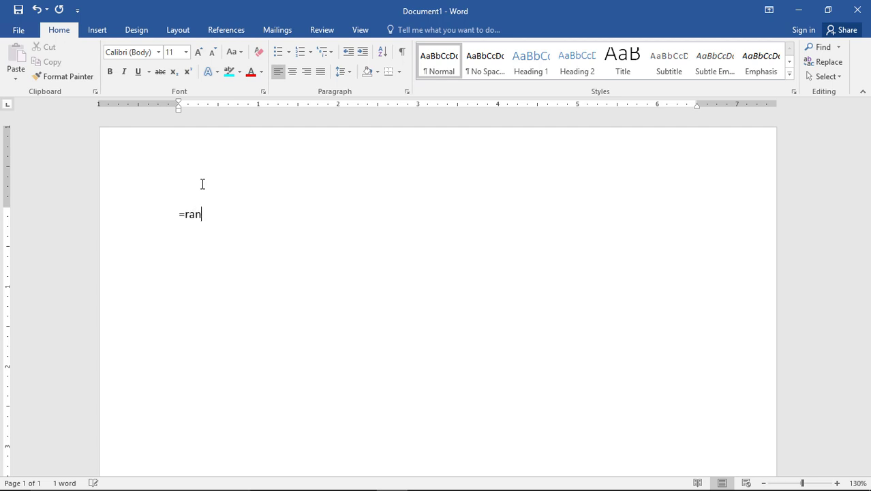
{"action": "type", "text": "d()"}
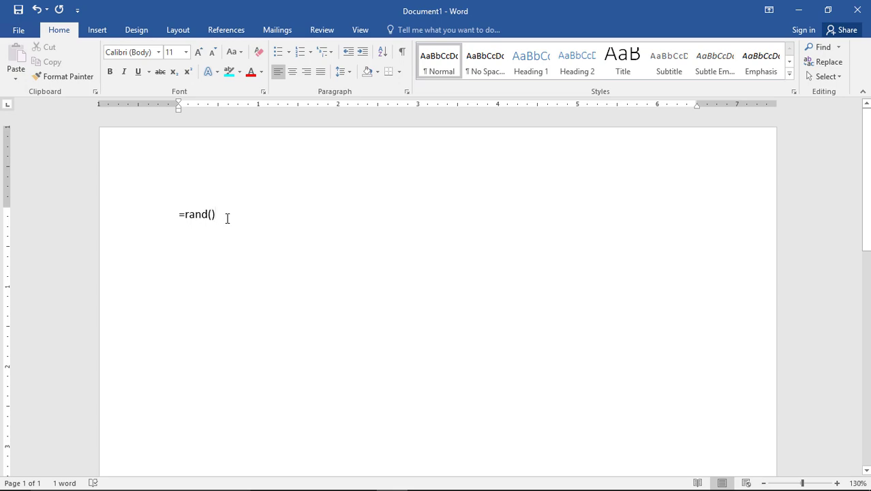
{"action": "key", "text": "Return"}
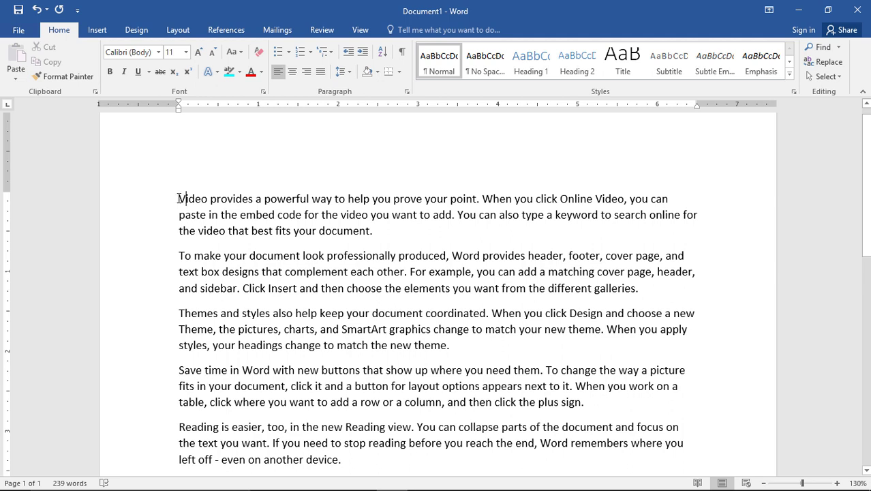
Practise selecting the word Video and the first paragraph, ending with the whole paragraph selected.
{"action": "left_click_drag", "start_coordinate": [181, 200], "coordinate": [209, 205]}
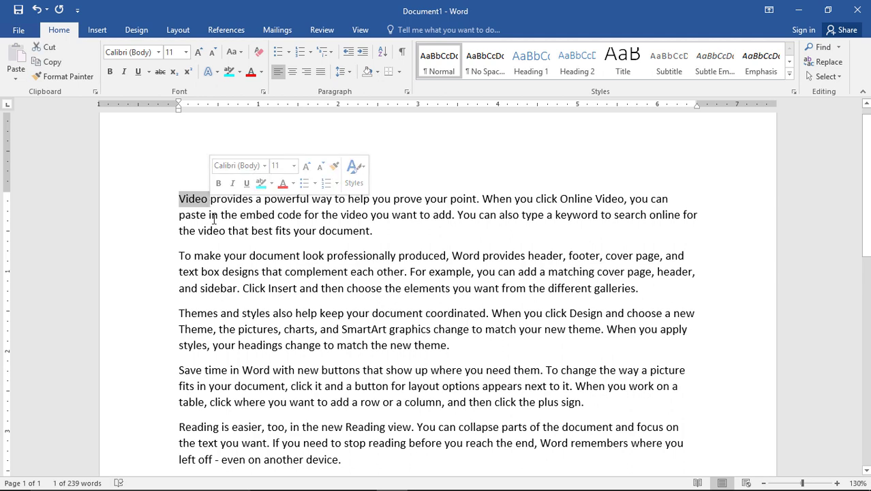
{"action": "left_click", "coordinate": [185, 216]}
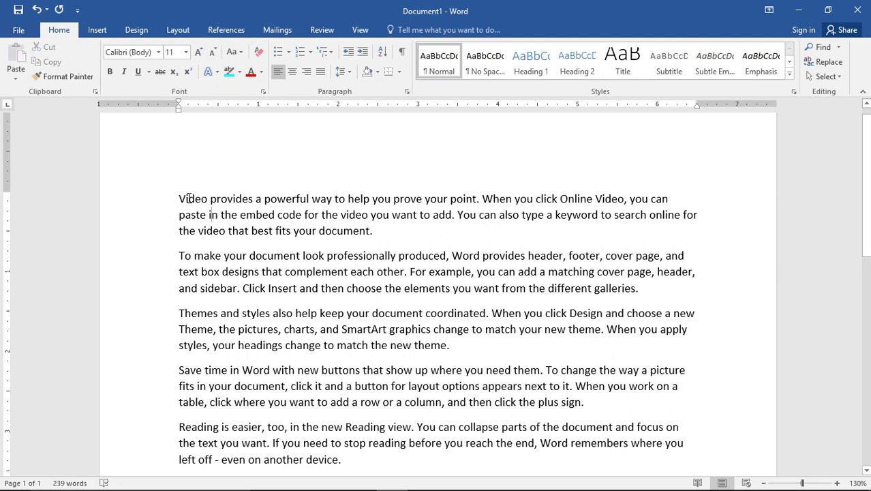
{"action": "double_click", "coordinate": [189, 198]}
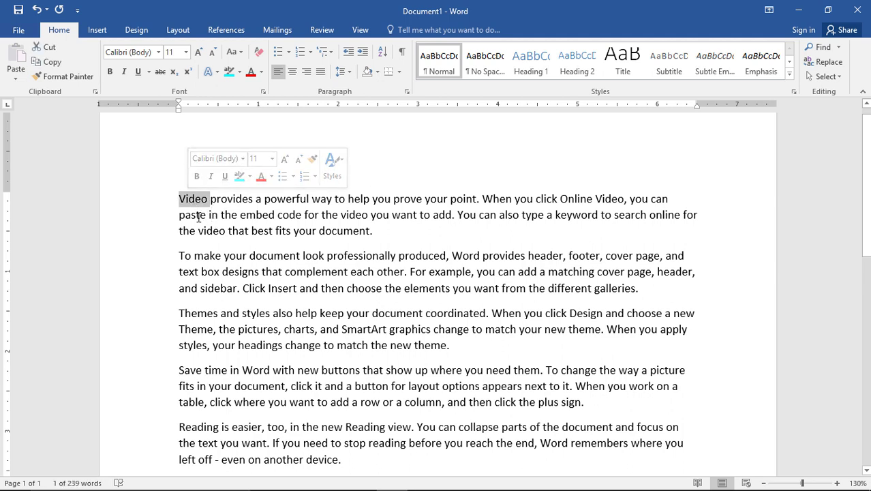
{"action": "left_click", "coordinate": [198, 216]}
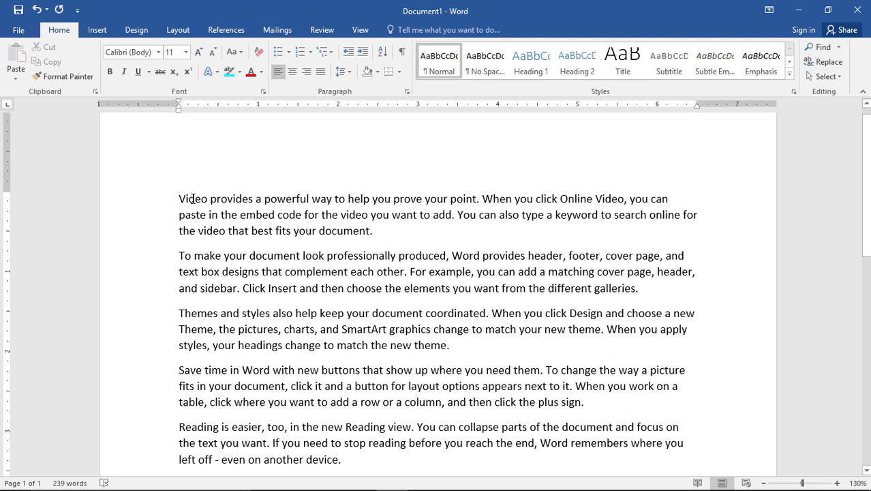
{"action": "triple_click", "coordinate": [193, 198]}
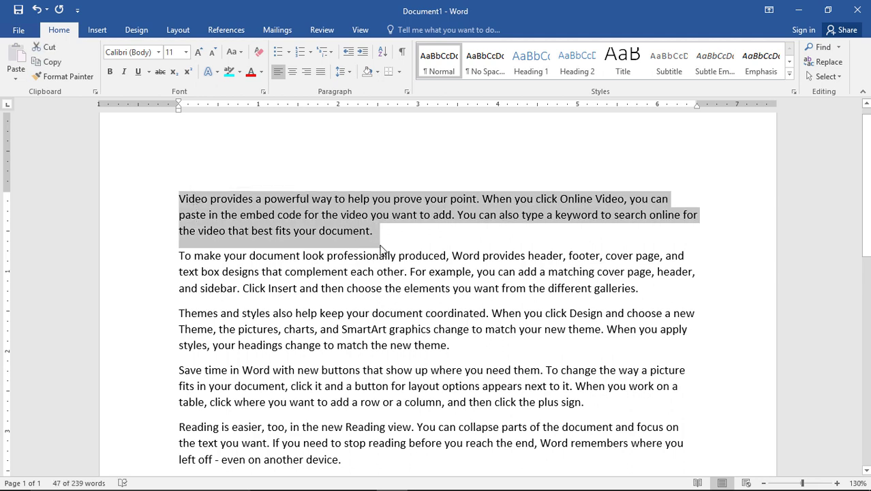
{"action": "left_click", "coordinate": [339, 230]}
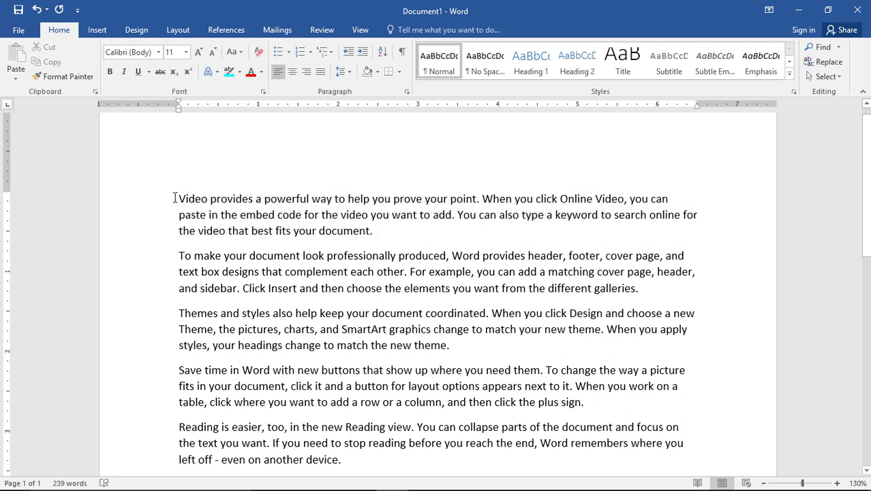
{"action": "left_click_drag", "start_coordinate": [176, 198], "coordinate": [375, 235]}
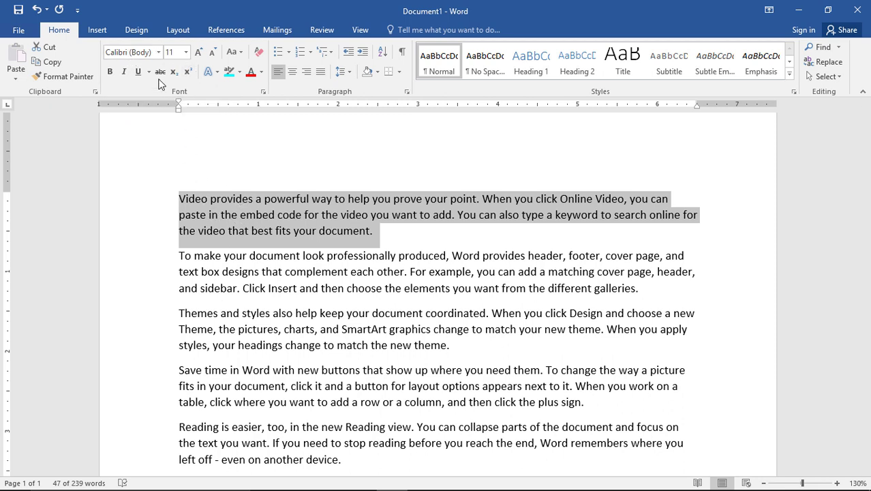
Try Arial Black on the first paragraph, then set it to Eras Bold ITC.
{"action": "left_click", "coordinate": [159, 52]}
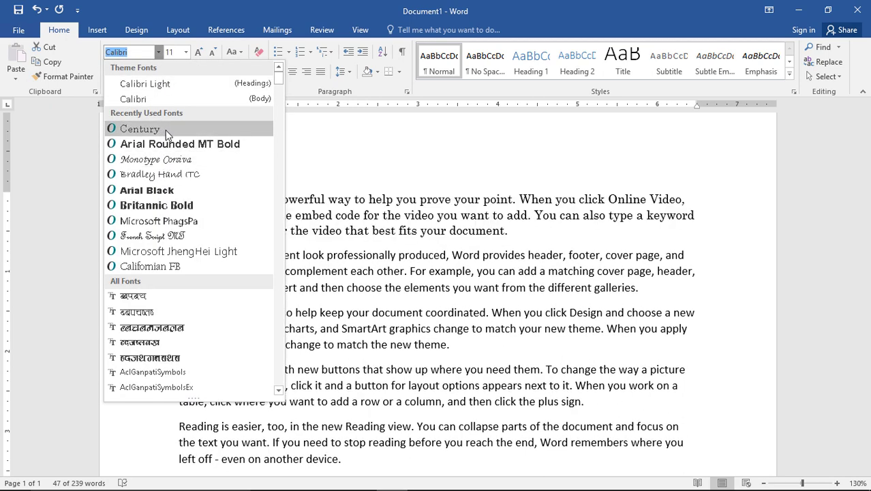
{"action": "left_click", "coordinate": [215, 190]}
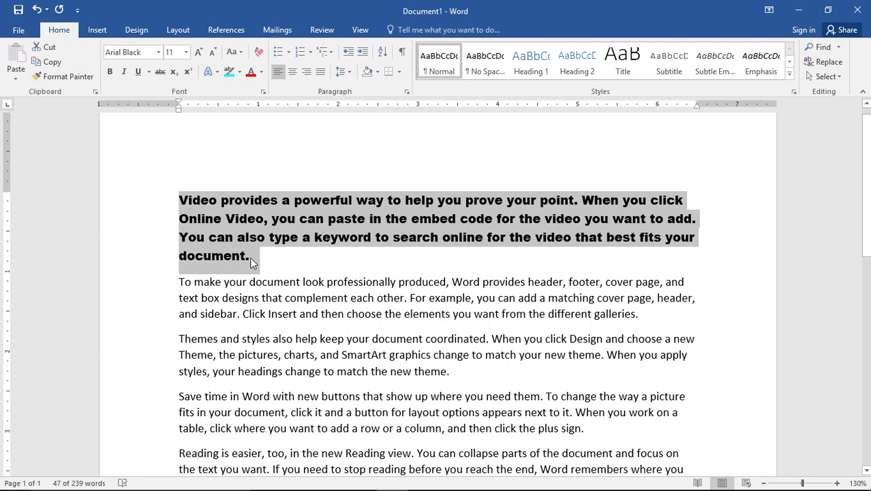
{"action": "left_click", "coordinate": [158, 53]}
{"action": "left_click_drag", "start_coordinate": [278, 78], "coordinate": [275, 179]}
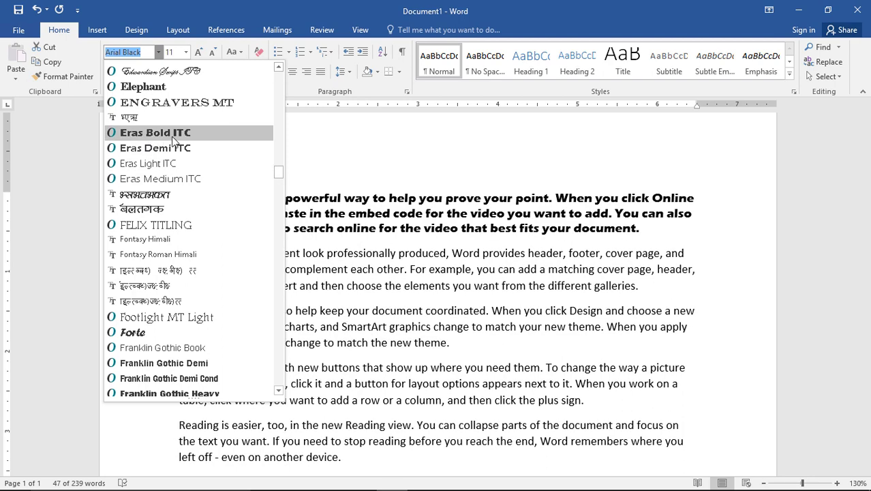
{"action": "left_click", "coordinate": [174, 133]}
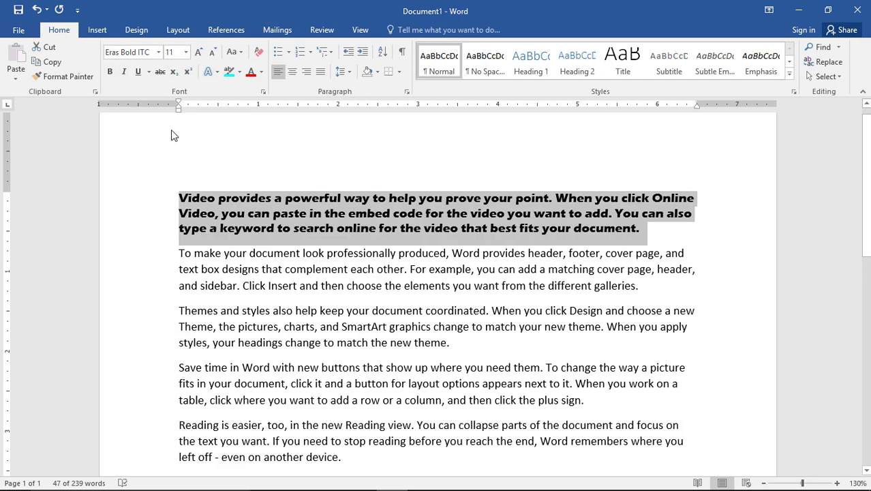
{"action": "left_click", "coordinate": [159, 53]}
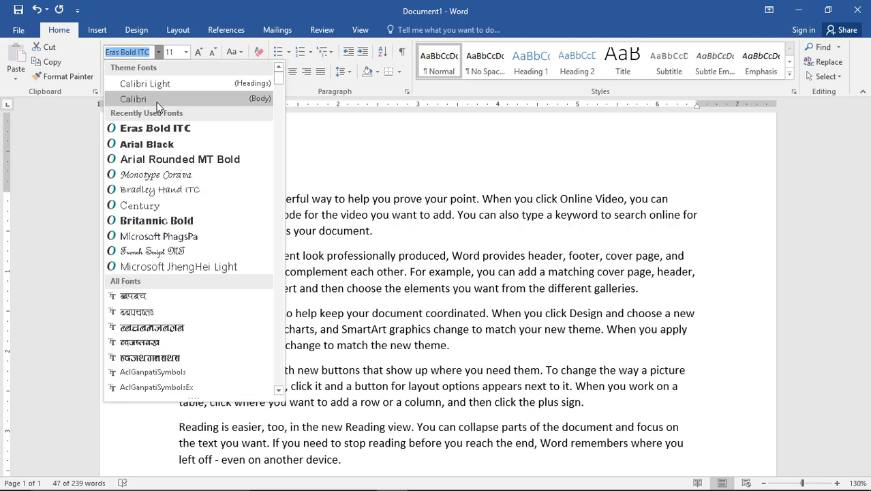
Restore the first paragraph to Calibri and try font sizes 12 and 14.
{"action": "left_click", "coordinate": [156, 100]}
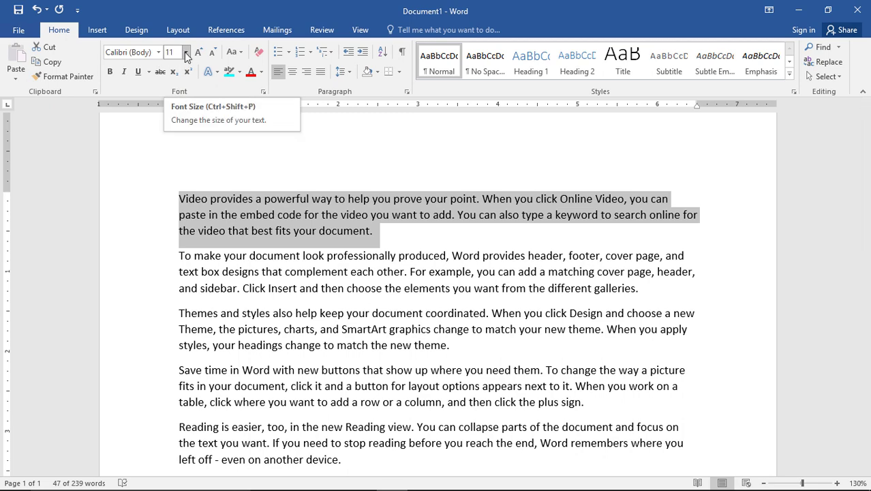
{"action": "left_click", "coordinate": [186, 53]}
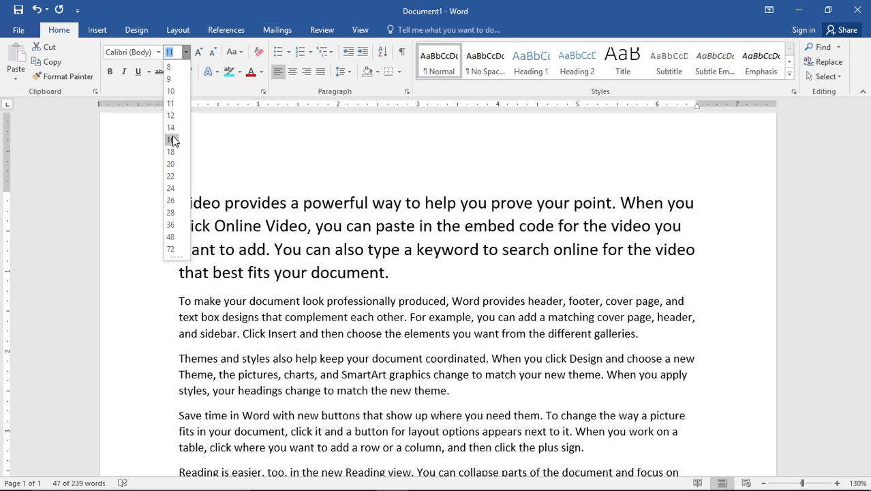
{"action": "left_click", "coordinate": [172, 118]}
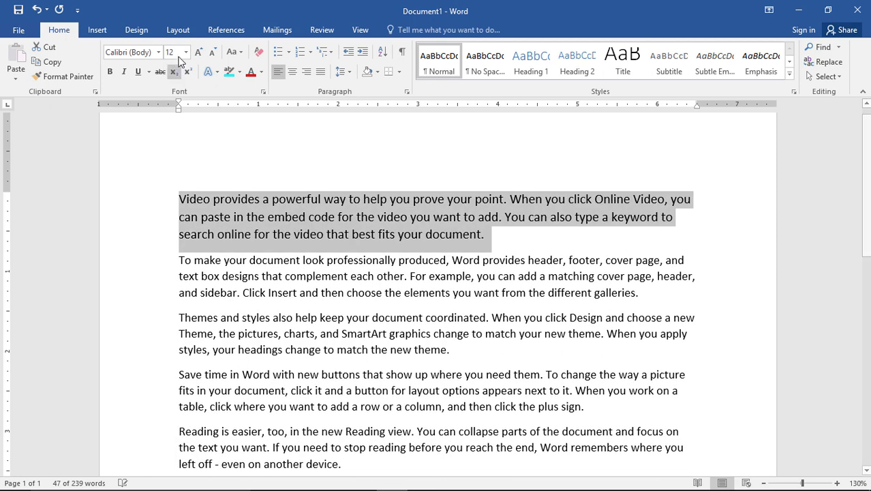
{"action": "left_click", "coordinate": [185, 54]}
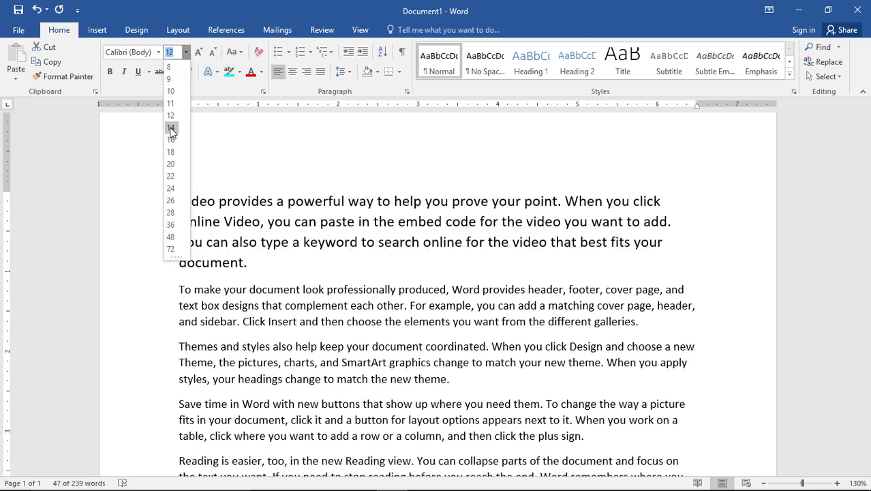
{"action": "left_click", "coordinate": [171, 128]}
{"action": "left_click", "coordinate": [186, 54]}
Enter sizes 13 and 13.5, then step the paragraph up to size 16.
{"action": "left_click", "coordinate": [173, 53]}
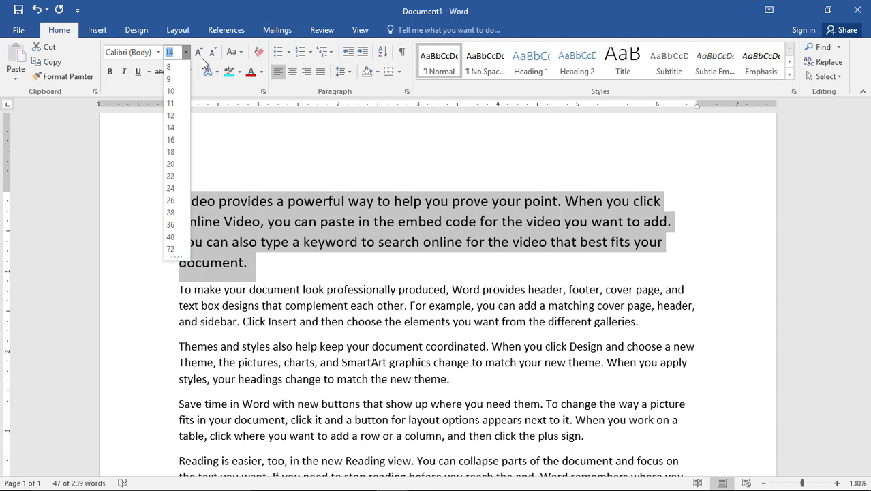
{"action": "type", "text": "13"}
{"action": "key", "text": "Return"}
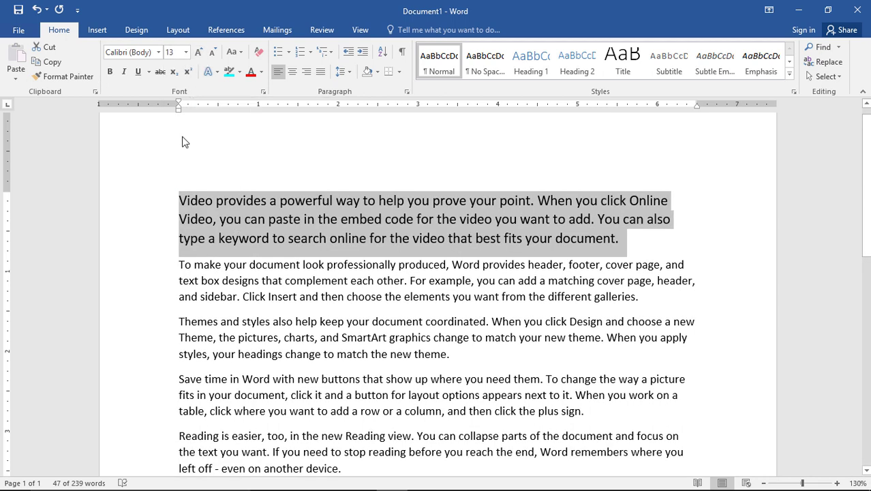
{"action": "left_click", "coordinate": [174, 54]}
{"action": "type", "text": "1"}
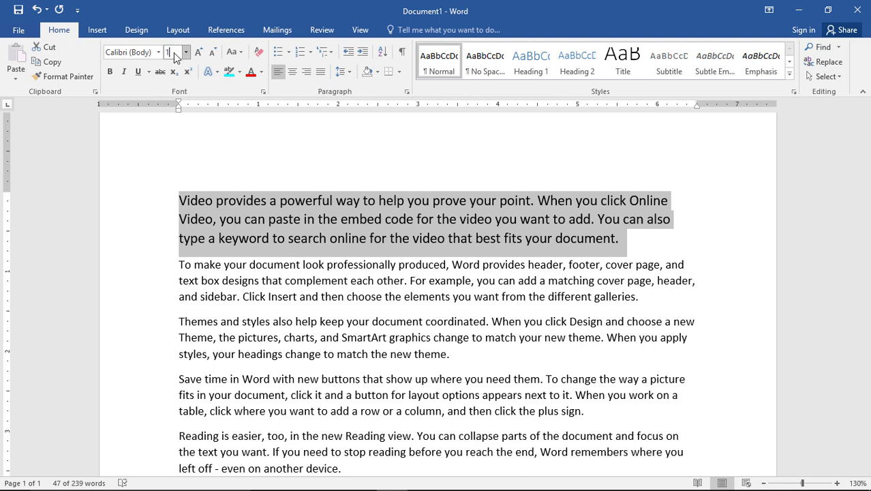
{"action": "type", "text": "3.5"}
{"action": "key", "text": "Return"}
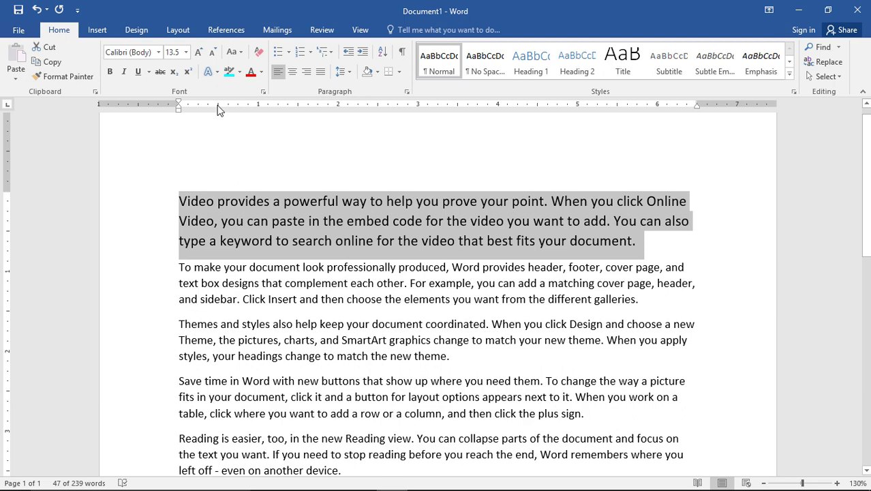
{"action": "left_click", "coordinate": [201, 51]}
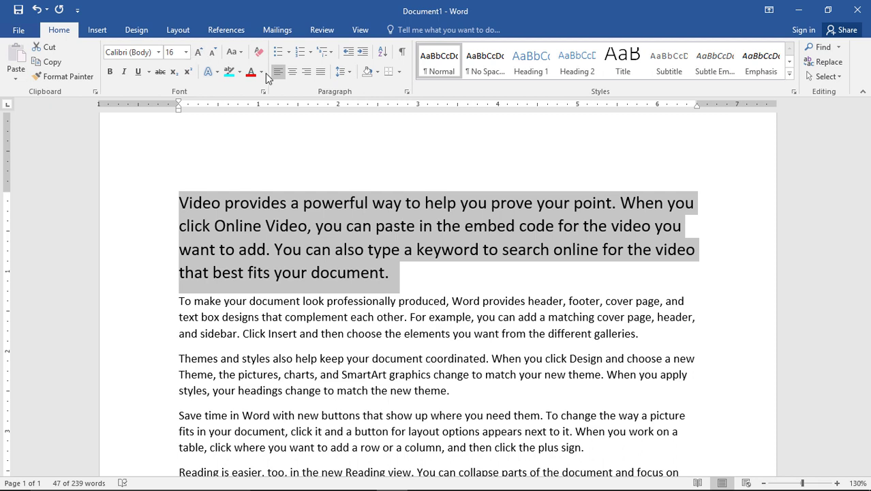
Step the first paragraph's size up to 20 and back down, leaving it at Calibri 12.
{"action": "key", "text": "ctrl+shift+comma"}
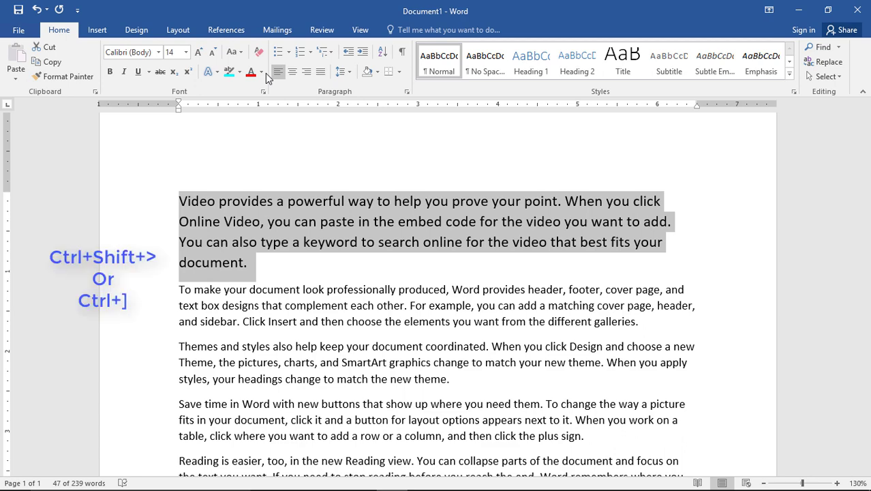
{"action": "key", "text": "ctrl+shift+period"}
{"action": "key", "text": "ctrl+shift+period"}
{"action": "key", "text": "ctrl+shift+period"}
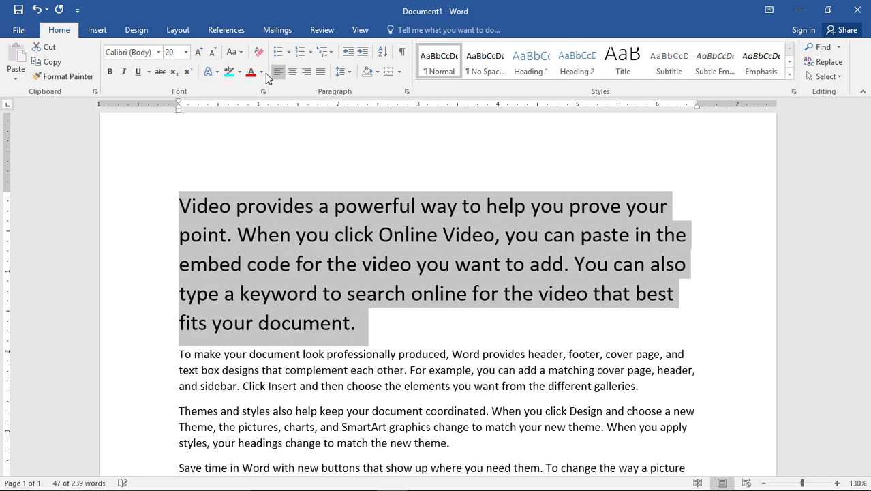
{"action": "key", "text": "ctrl+shift+comma"}
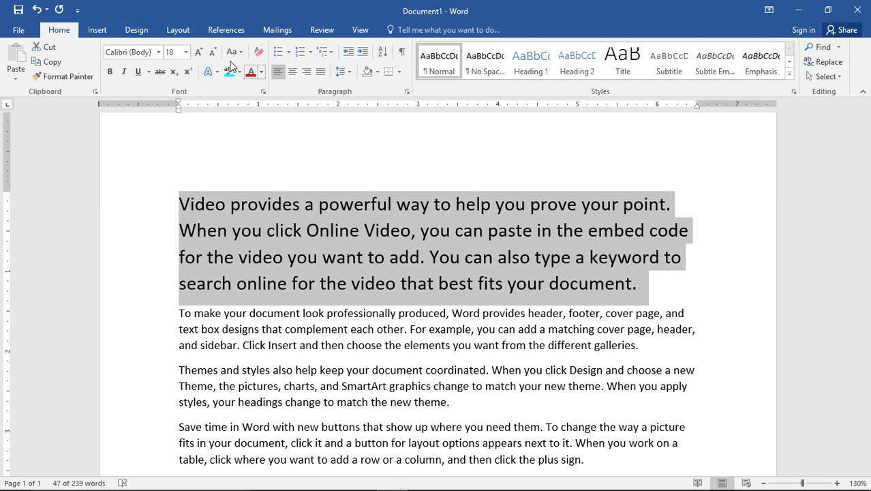
{"action": "left_click", "coordinate": [212, 56]}
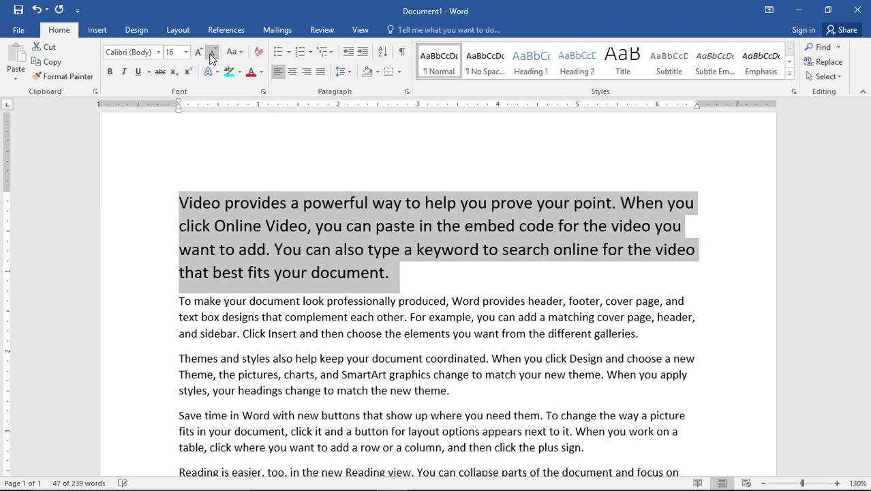
{"action": "left_click", "coordinate": [212, 56]}
{"action": "left_click", "coordinate": [212, 56]}
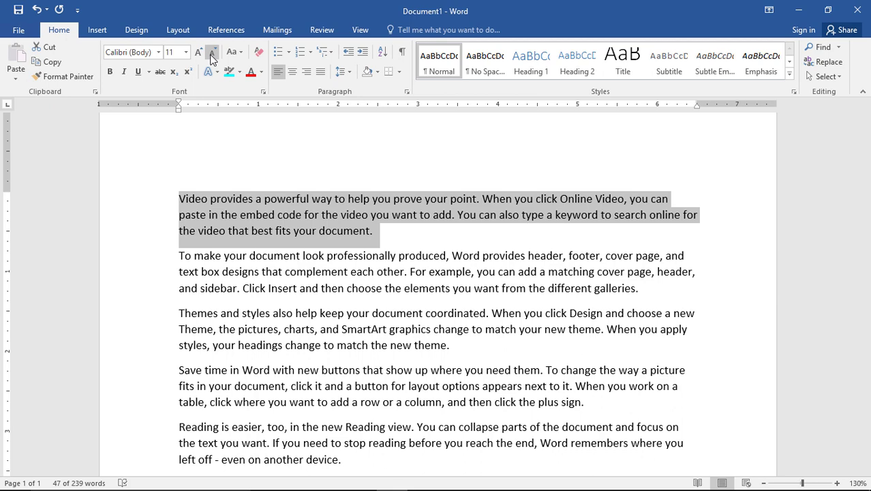
{"action": "key", "text": "ctrl+bracketleft"}
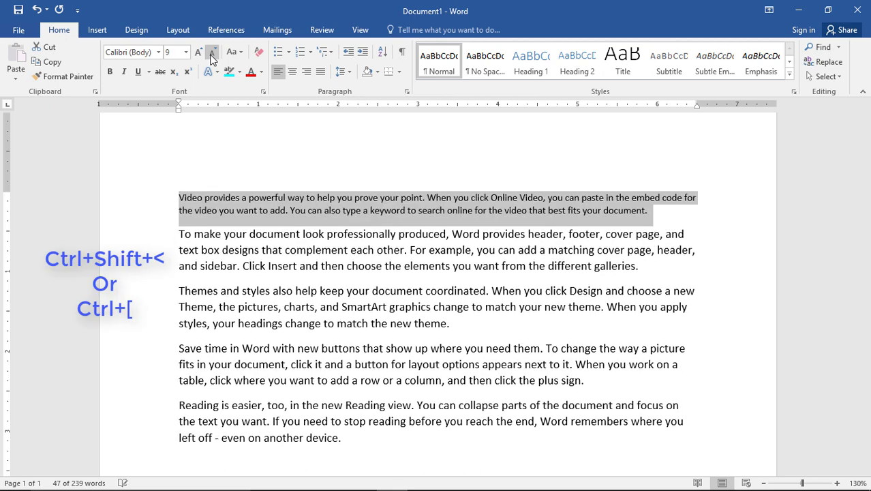
{"action": "key", "text": "ctrl+z"}
{"action": "key", "text": "ctrl+z"}
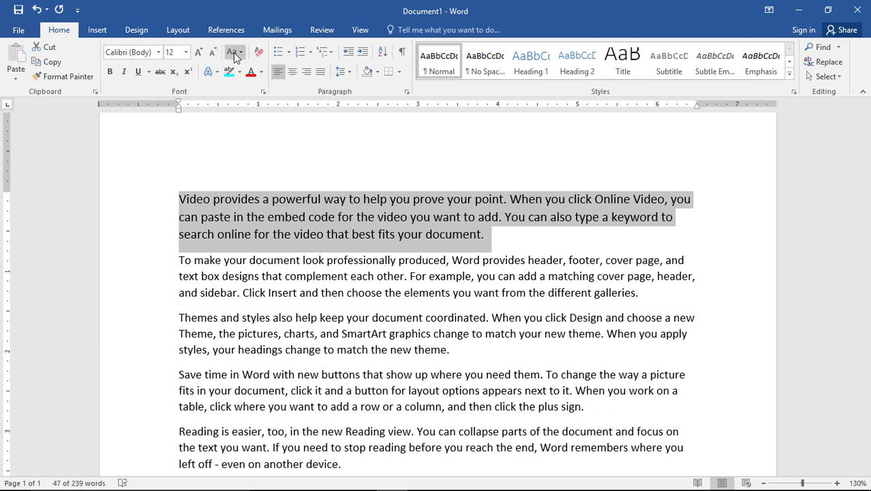
Try Sentence case and lowercase on the first paragraph, then make it UPPERCASE.
{"action": "left_click", "coordinate": [233, 53]}
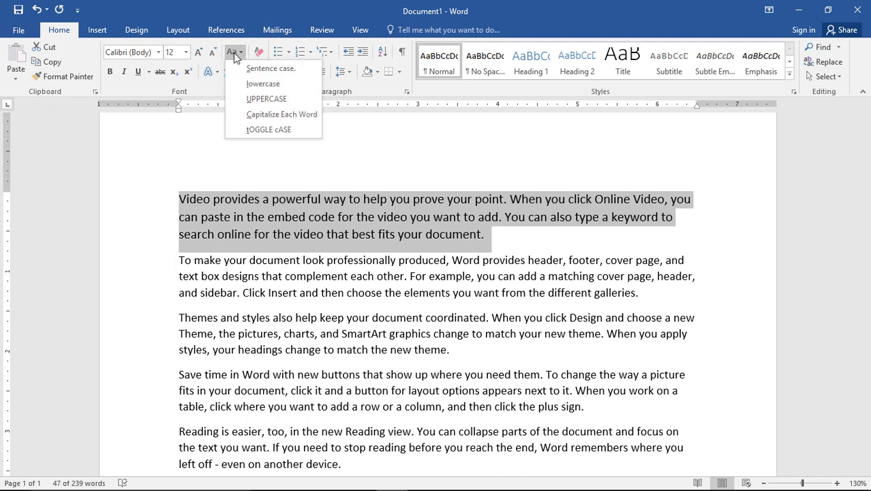
{"action": "left_click", "coordinate": [249, 69]}
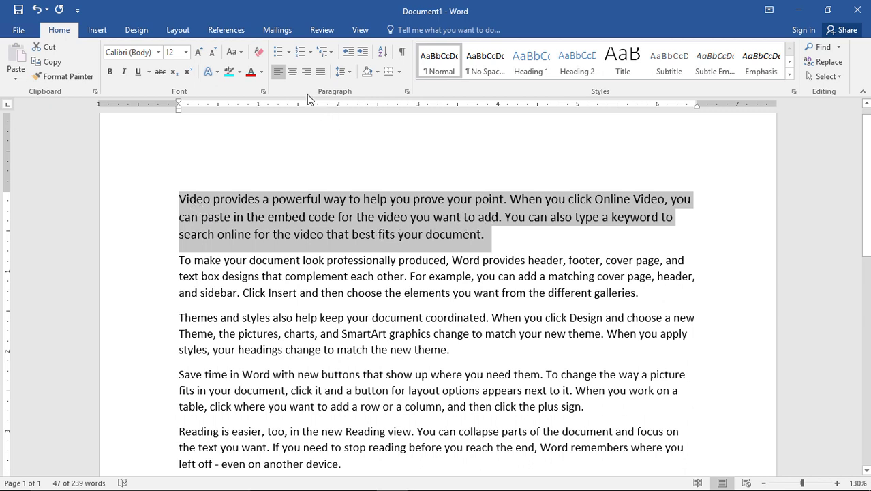
{"action": "left_click", "coordinate": [228, 54]}
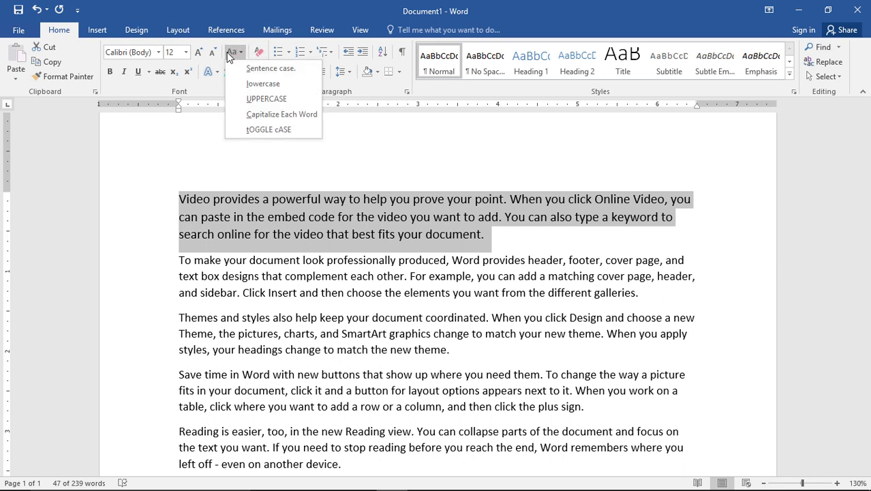
{"action": "left_click", "coordinate": [262, 83]}
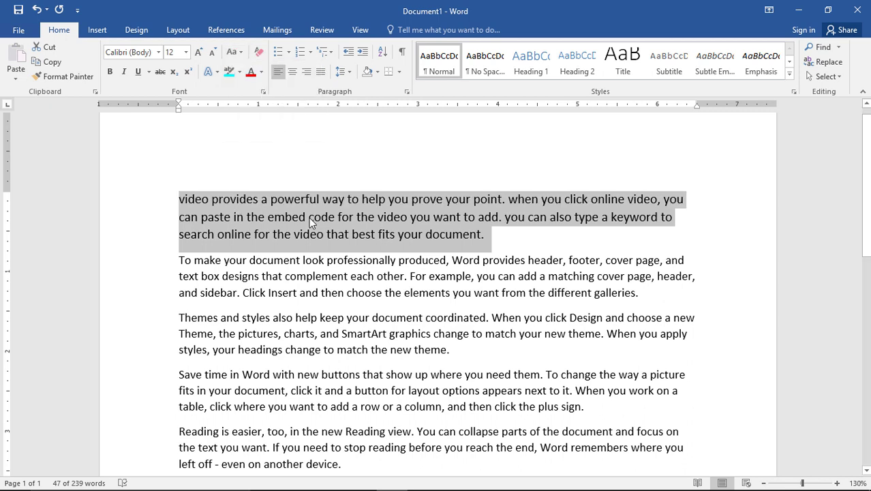
{"action": "left_click", "coordinate": [238, 53]}
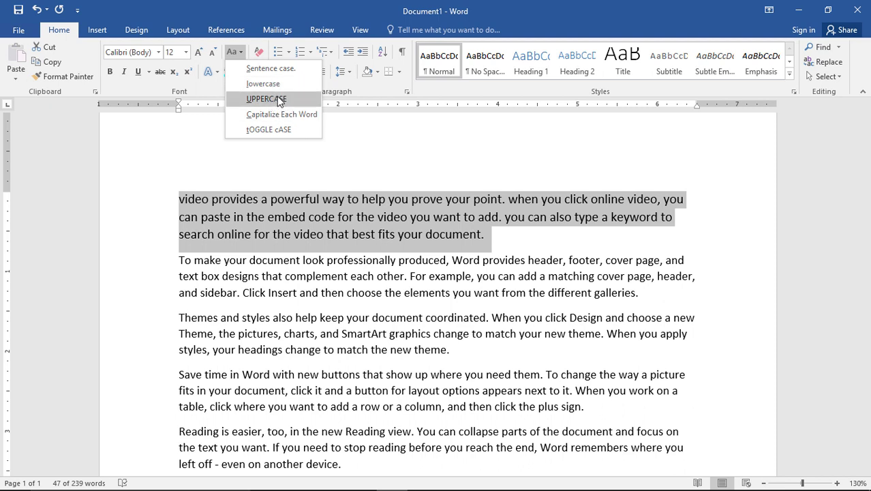
{"action": "left_click", "coordinate": [282, 100]}
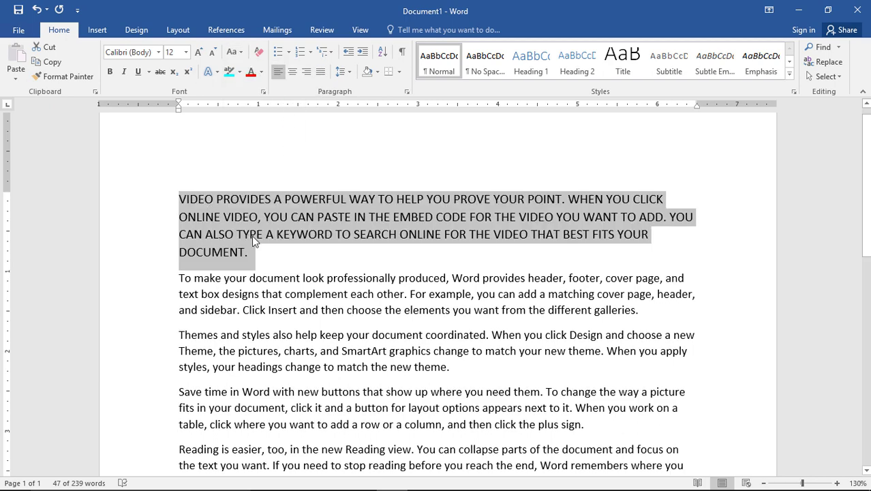
Cycle the first paragraph through Capitalize Each Word and tOGGLE cASE, ending in Sentence case.
{"action": "left_click", "coordinate": [234, 52]}
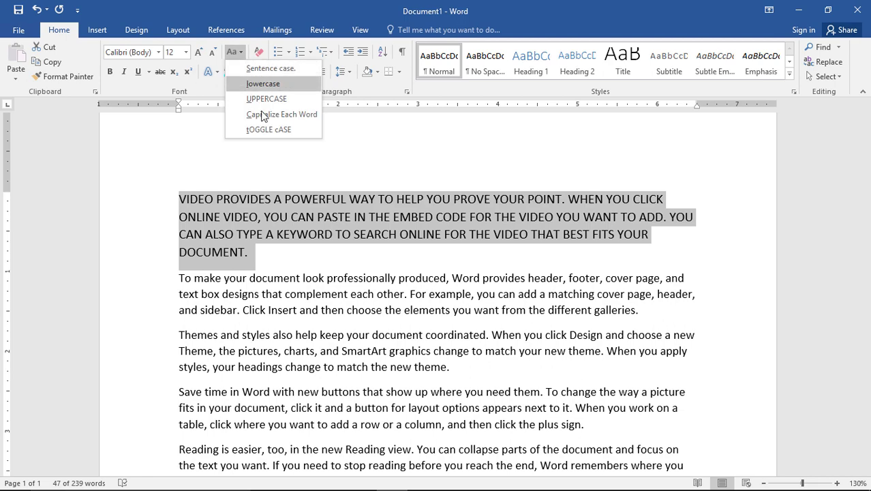
{"action": "left_click", "coordinate": [269, 115]}
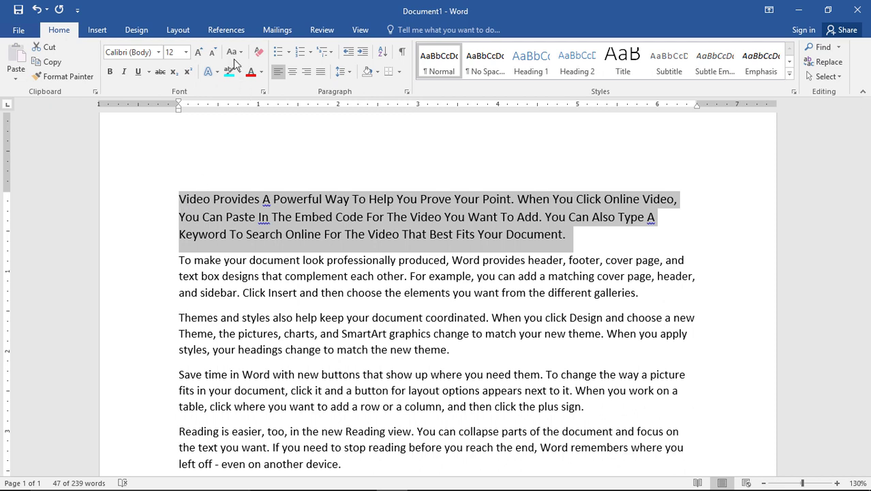
{"action": "left_click", "coordinate": [234, 54]}
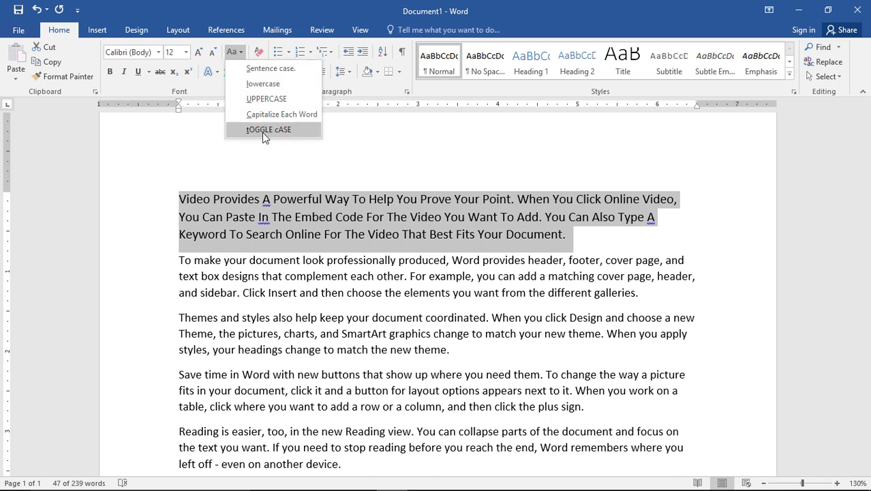
{"action": "left_click", "coordinate": [263, 131]}
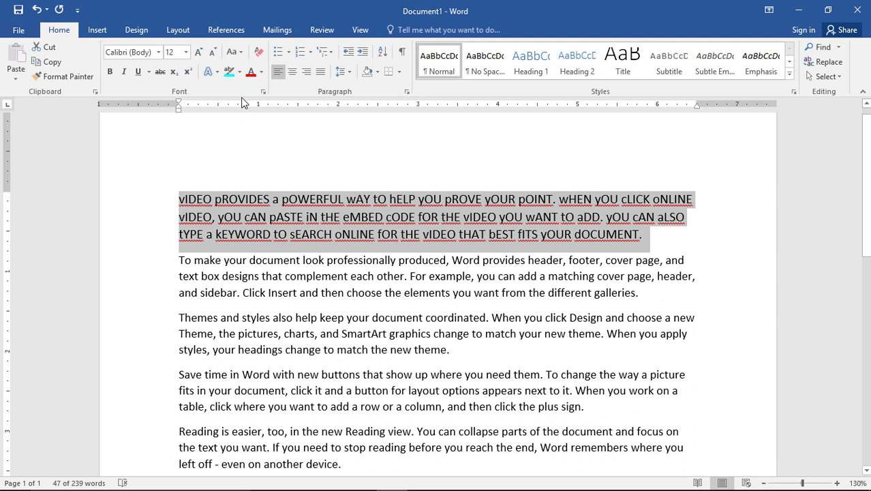
{"action": "left_click", "coordinate": [234, 56]}
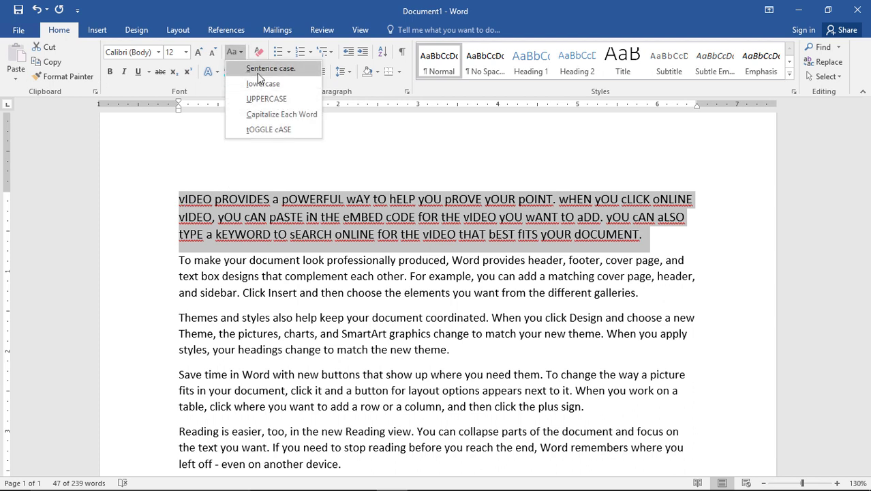
{"action": "left_click", "coordinate": [259, 76]}
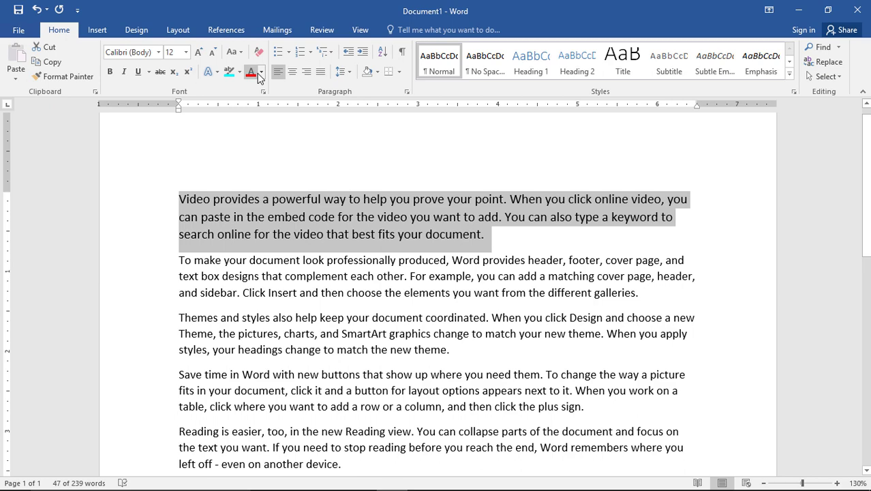
{"action": "left_click", "coordinate": [224, 217]}
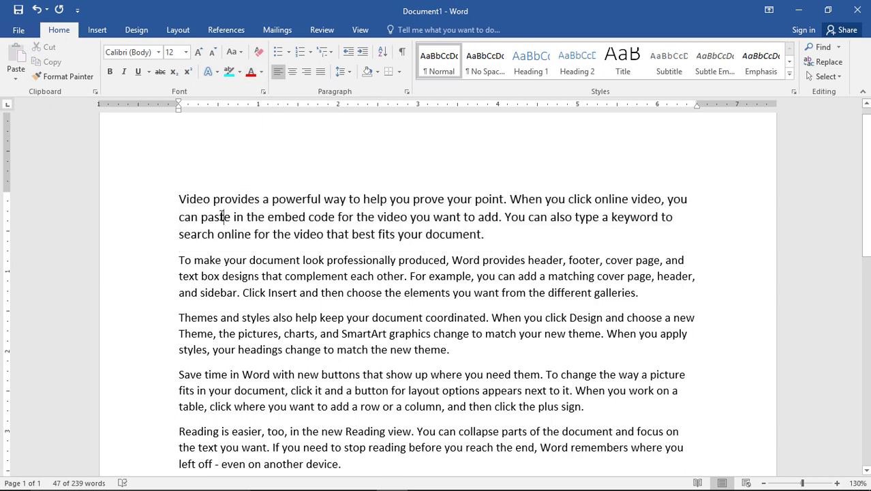
{"action": "left_click", "coordinate": [177, 155]}
Add a new top line with a typed name, converted to UPPERCASE and made bold.
{"action": "scroll", "coordinate": [183, 164], "scroll_direction": "up", "scroll_amount": 1}
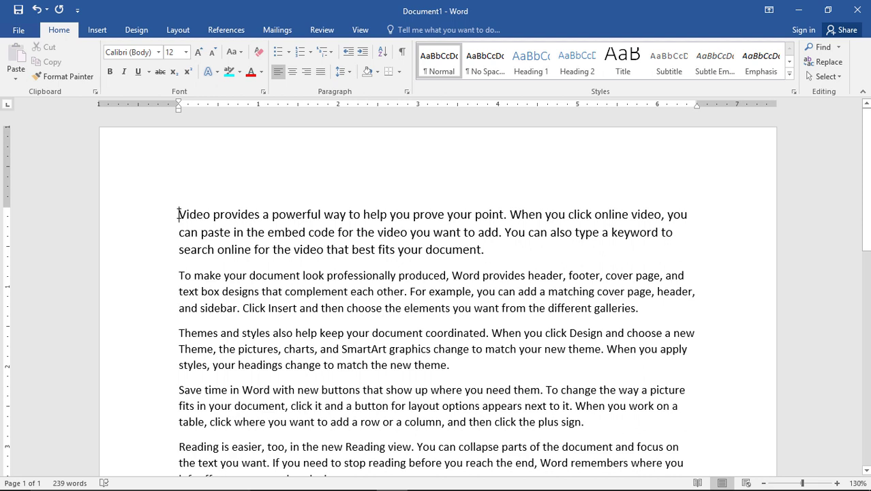
{"action": "key", "text": "Return"}
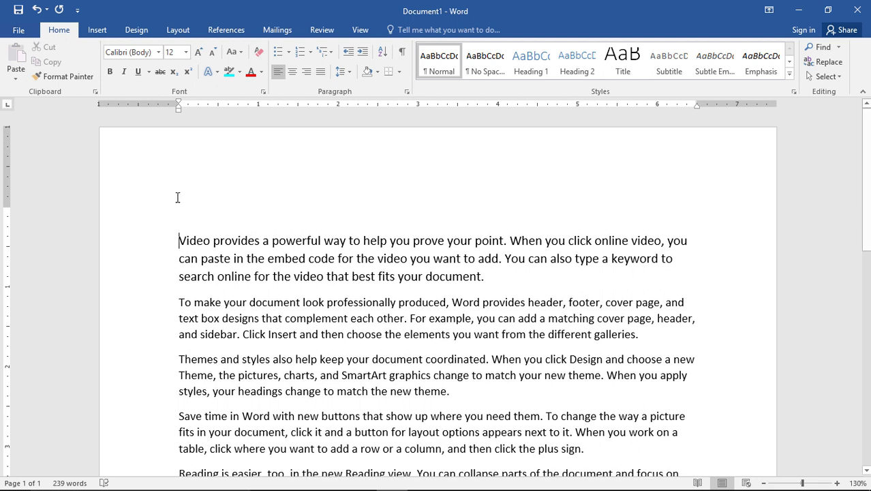
{"action": "left_click", "coordinate": [181, 204]}
{"action": "type", "text": "shivam"}
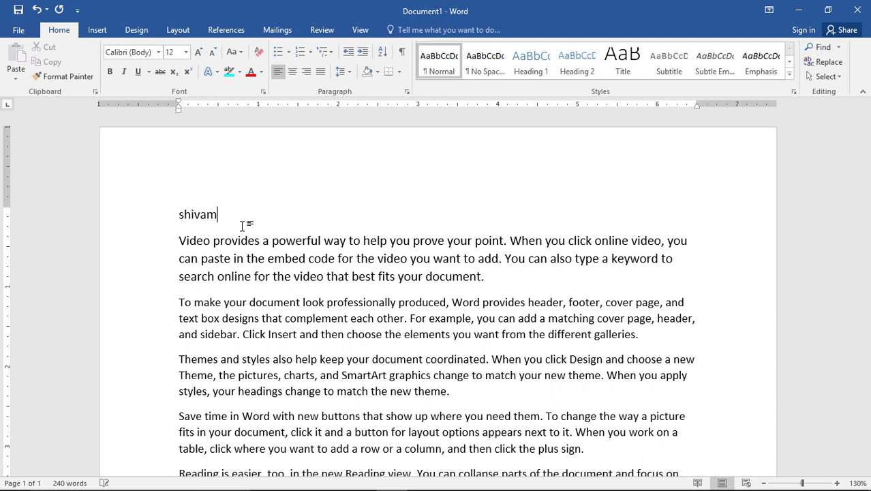
{"action": "key", "text": "BackSpace"}
{"action": "left_click_drag", "start_coordinate": [221, 218], "coordinate": [176, 213]}
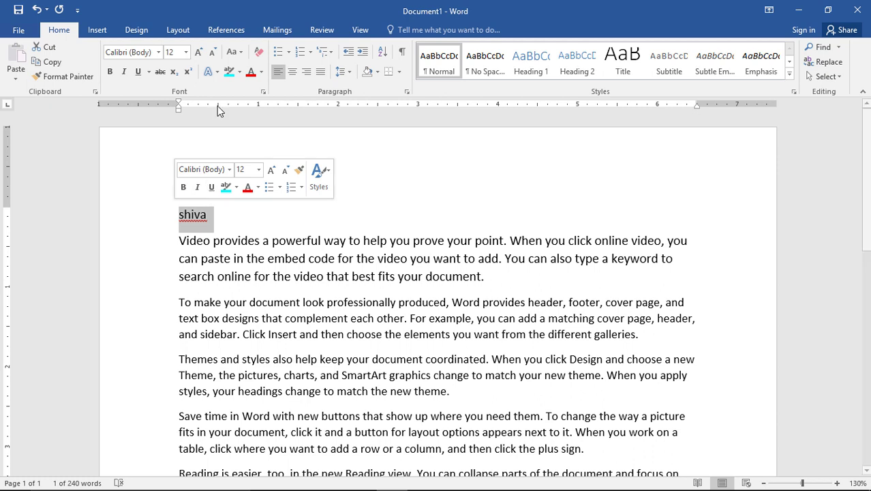
{"action": "left_click", "coordinate": [238, 54]}
{"action": "left_click", "coordinate": [266, 99]}
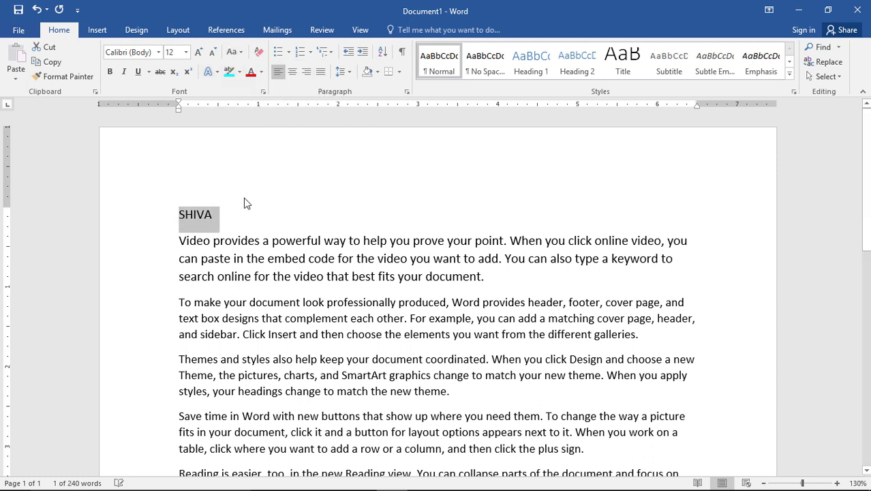
{"action": "left_click", "coordinate": [113, 74]}
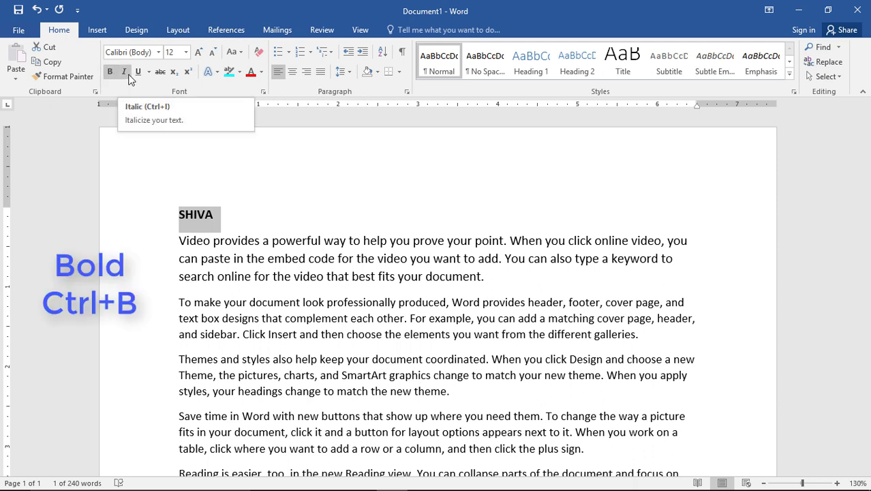
Italicize the name line and try a plain underline on it.
{"action": "left_click", "coordinate": [128, 76]}
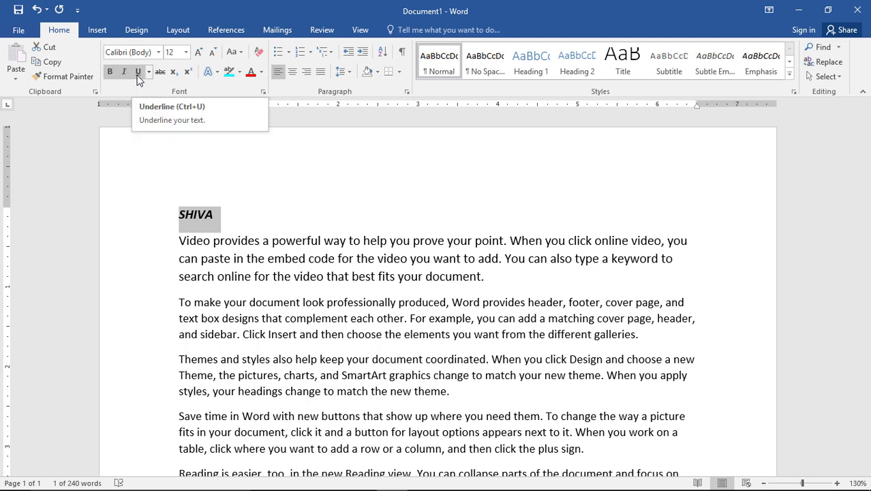
{"action": "left_click", "coordinate": [138, 74]}
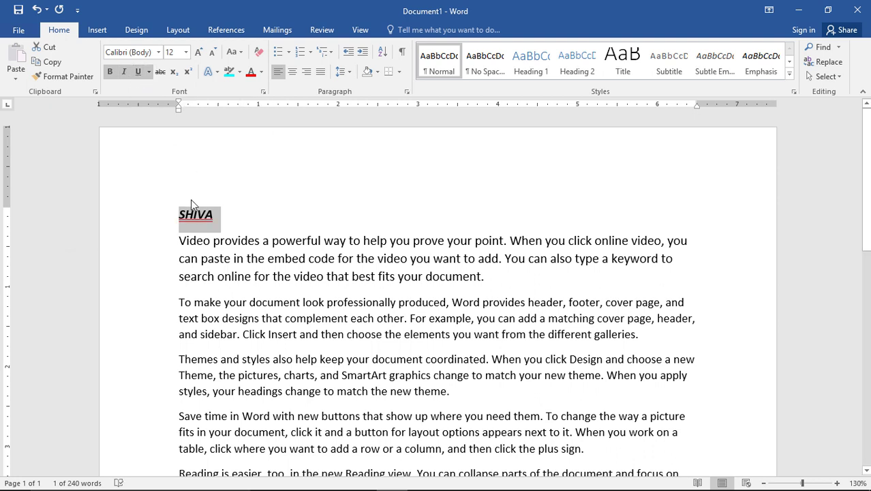
{"action": "left_click", "coordinate": [138, 77]}
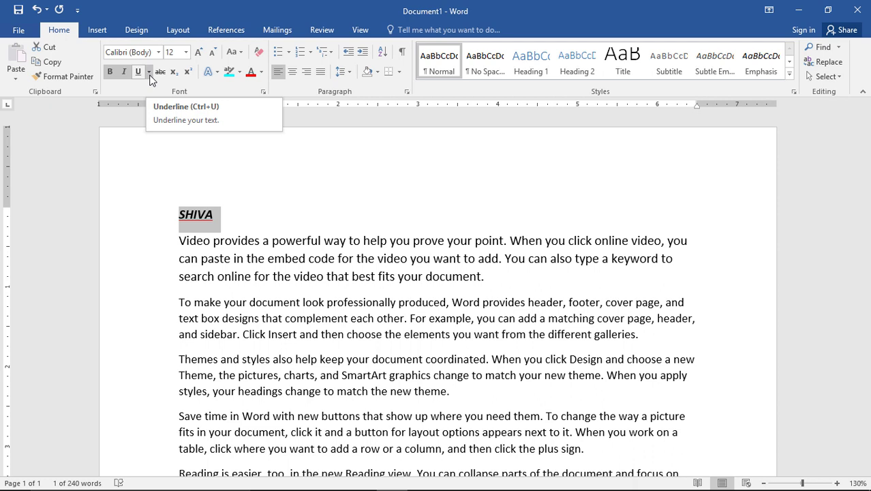
Try another underline style in red, then remove both underline and italics.
{"action": "left_click", "coordinate": [149, 72]}
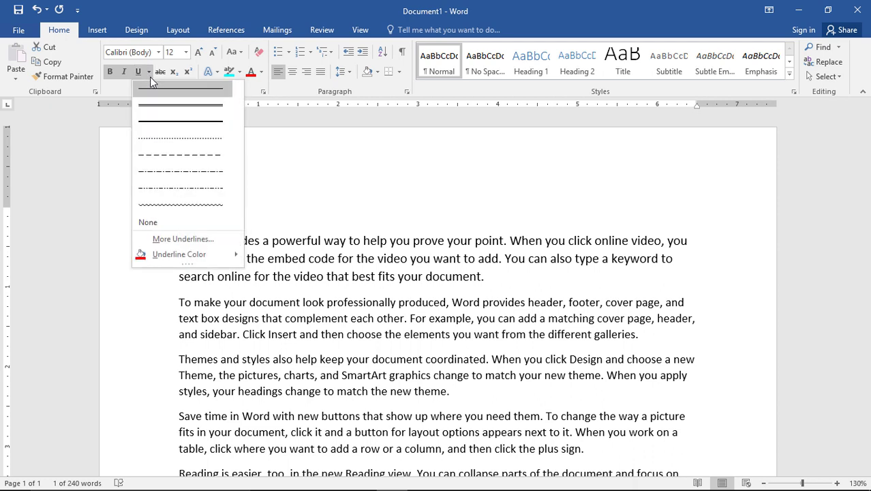
{"action": "left_click", "coordinate": [154, 105]}
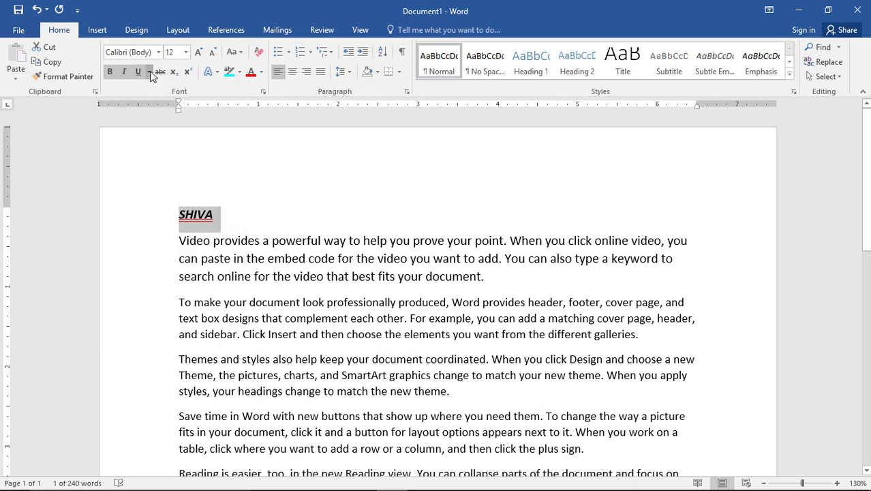
{"action": "left_click", "coordinate": [149, 72]}
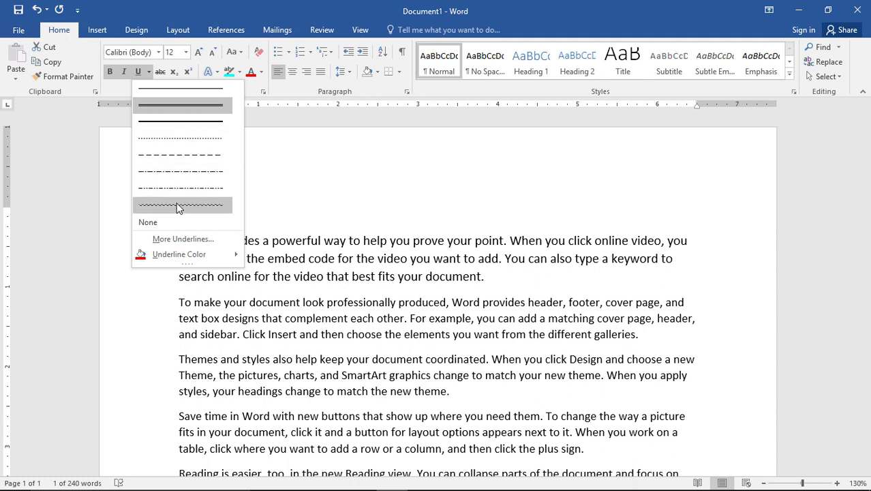
{"action": "mouse_move", "coordinate": [179, 255]}
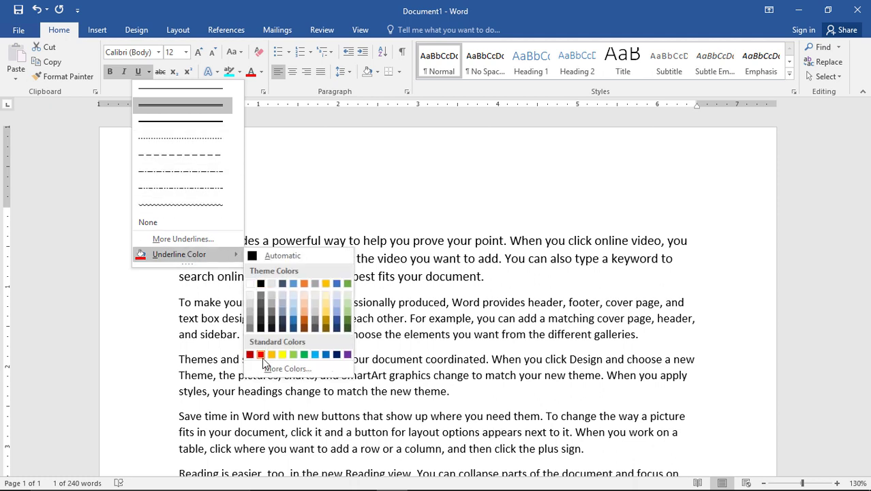
{"action": "left_click", "coordinate": [261, 354]}
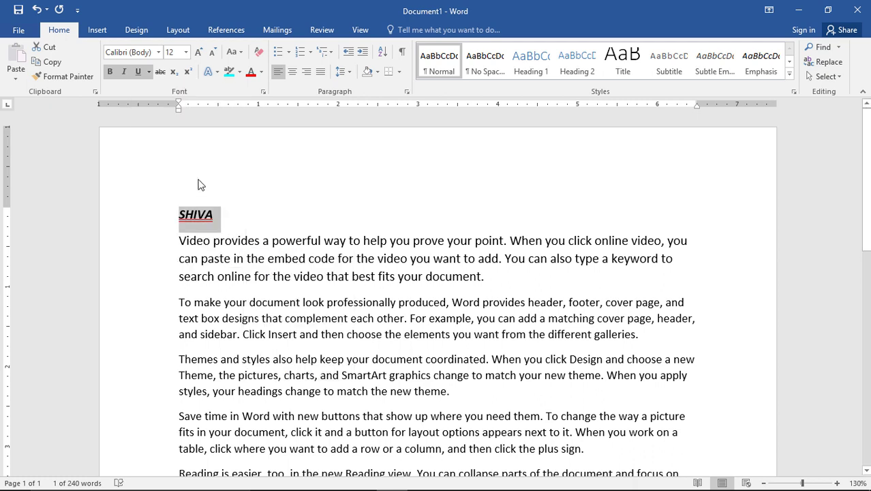
{"action": "left_click", "coordinate": [138, 72]}
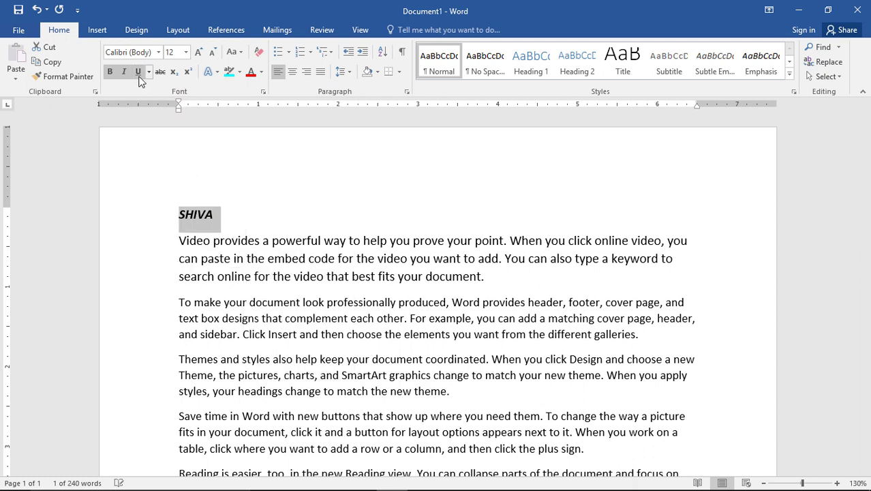
{"action": "left_click", "coordinate": [124, 74]}
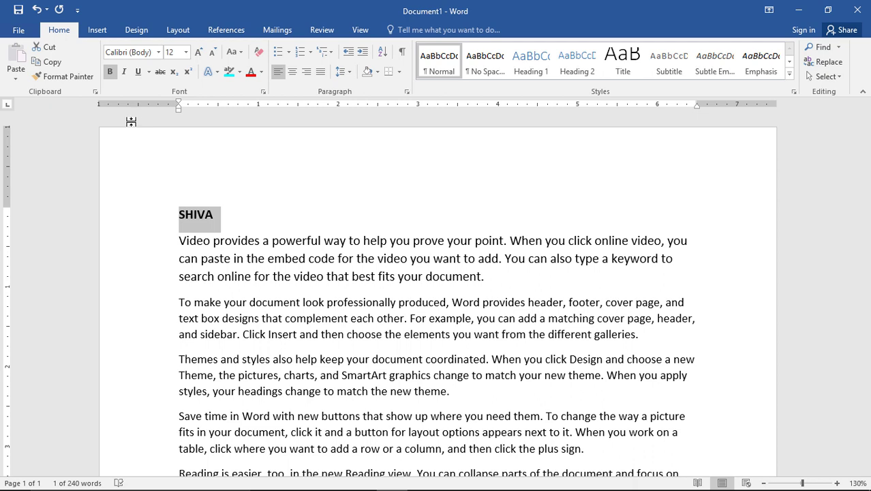
Unbold the name line and try a strikethrough on 'powerful', then remove it.
{"action": "left_click", "coordinate": [115, 72]}
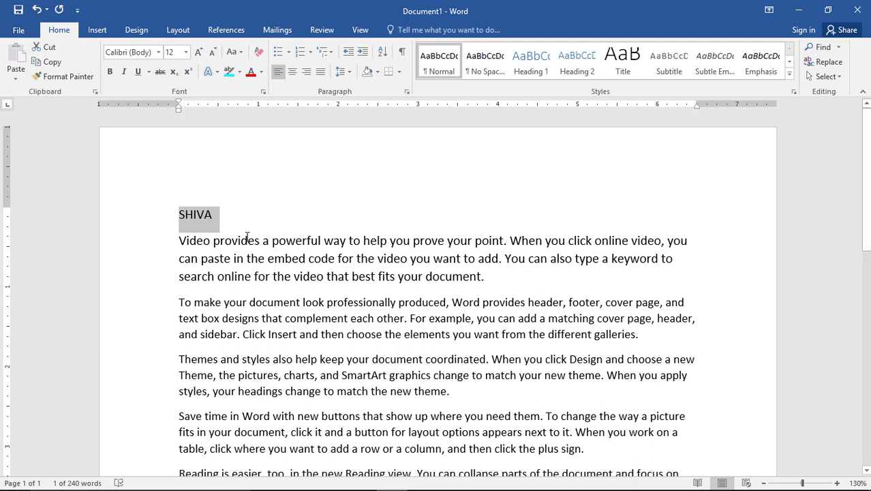
{"action": "left_click", "coordinate": [282, 245]}
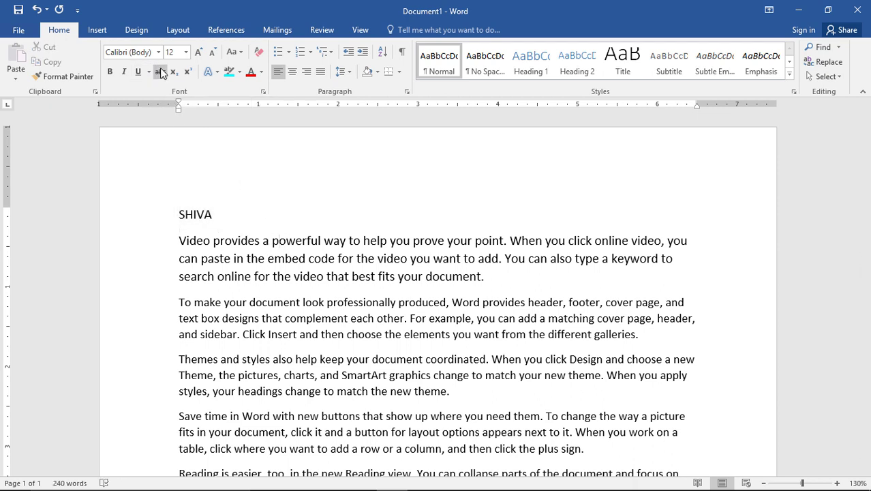
{"action": "left_click", "coordinate": [319, 241]}
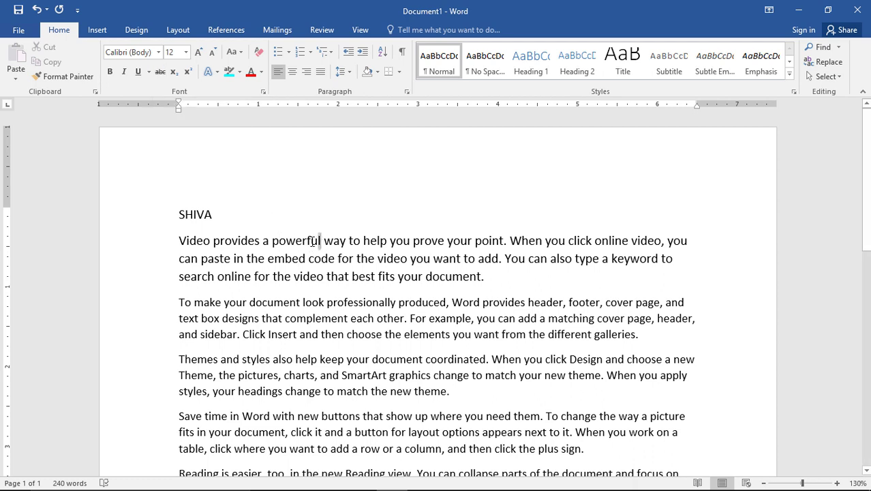
{"action": "left_click_drag", "start_coordinate": [319, 241], "coordinate": [272, 241]}
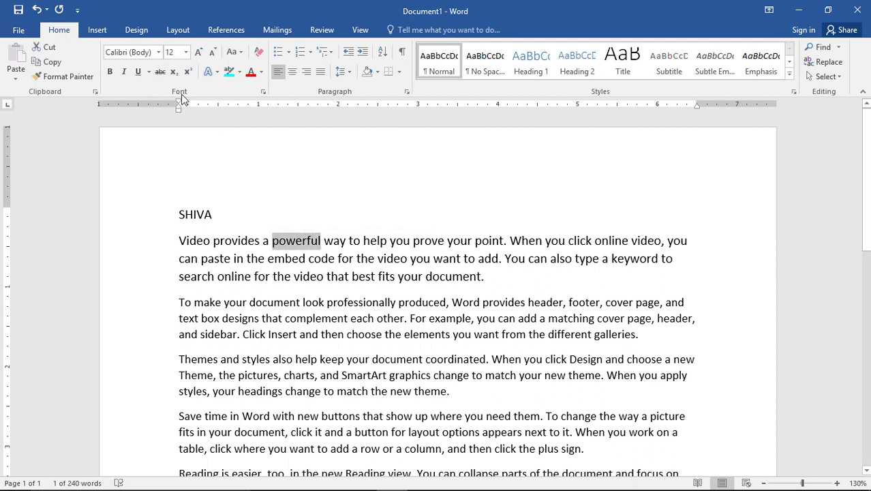
{"action": "left_click", "coordinate": [157, 72]}
{"action": "left_click", "coordinate": [158, 73]}
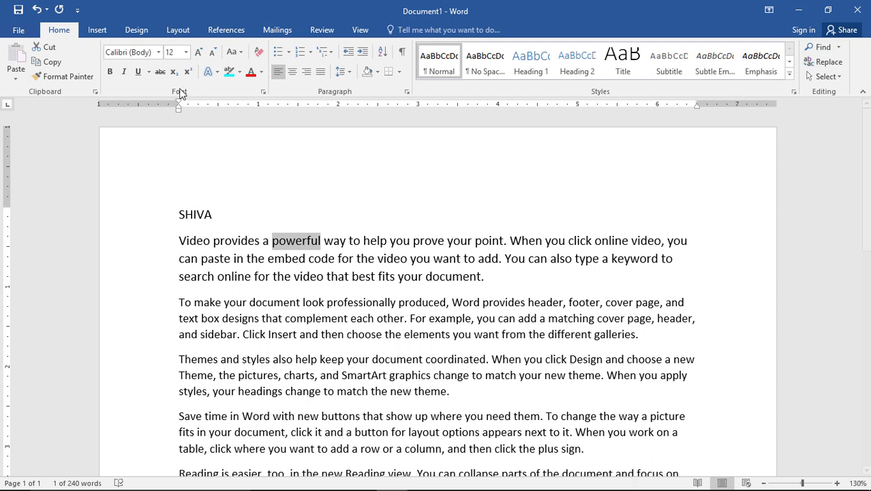
{"action": "left_click", "coordinate": [235, 224]}
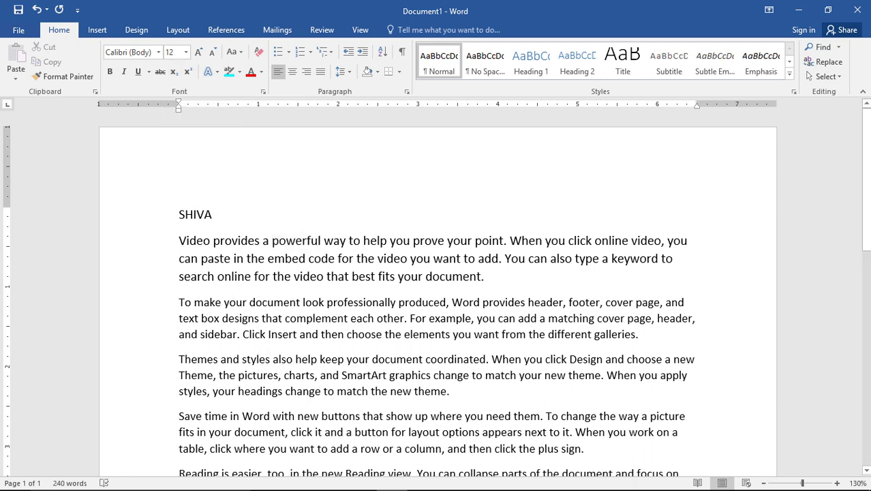
Type H2O after SHIVA with a subscript 2, and remove the extra space before it.
{"action": "type", "text": "  H2O"}
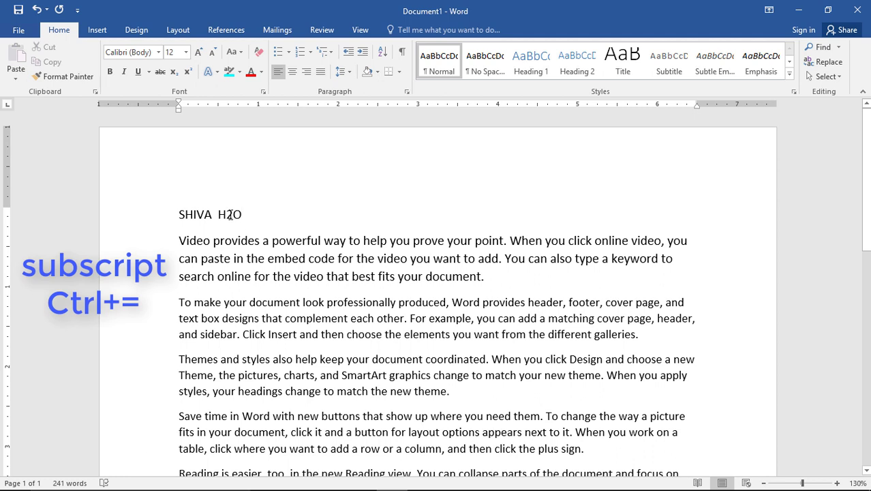
{"action": "left_click_drag", "start_coordinate": [227, 215], "coordinate": [234, 215]}
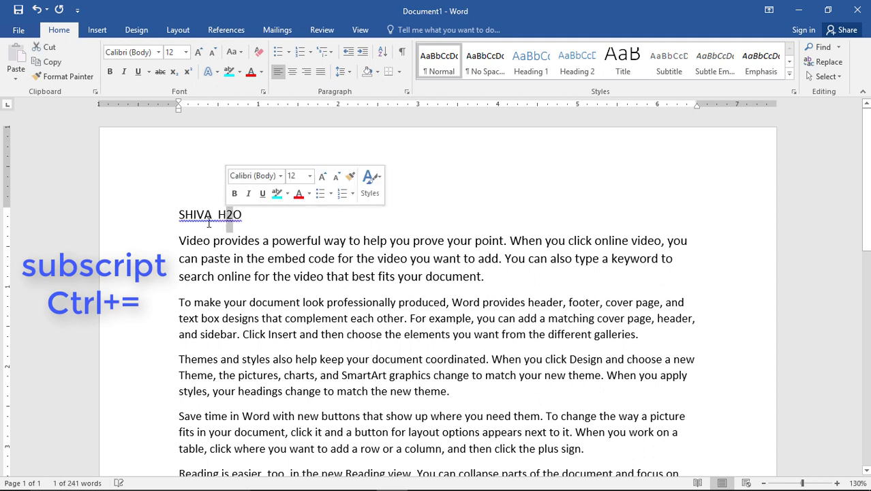
{"action": "left_click", "coordinate": [173, 72]}
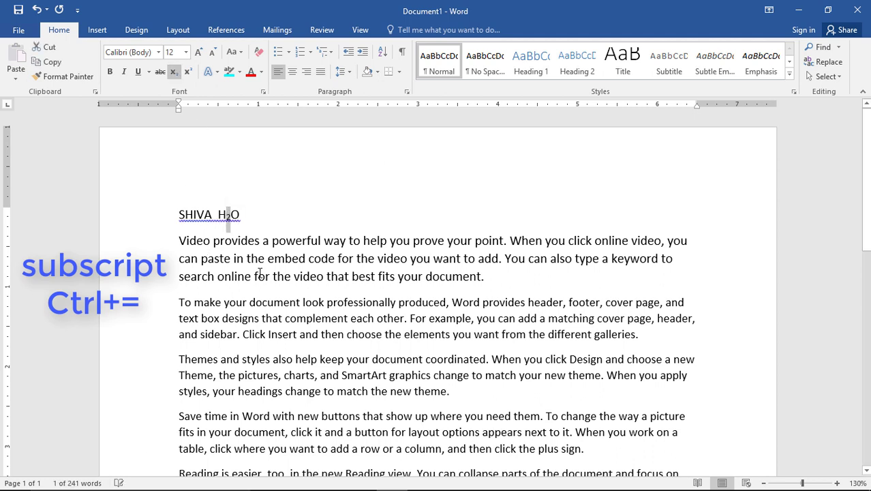
{"action": "left_click", "coordinate": [215, 215]}
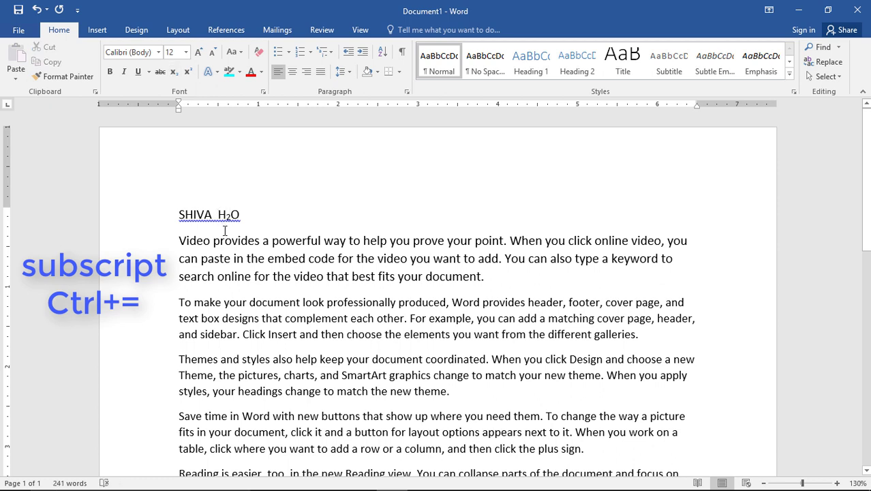
{"action": "key", "text": "BackSpace"}
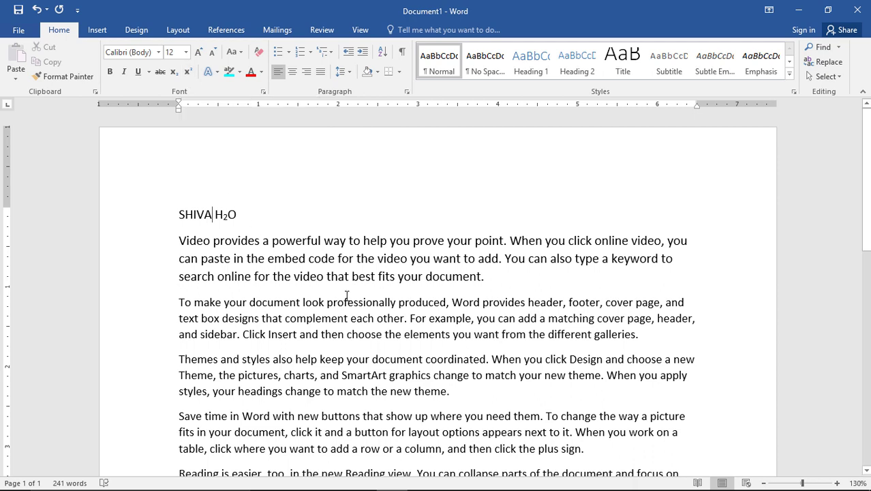
Add TM after SHIVA and raise it to superscript.
{"action": "type", "text": "TM"}
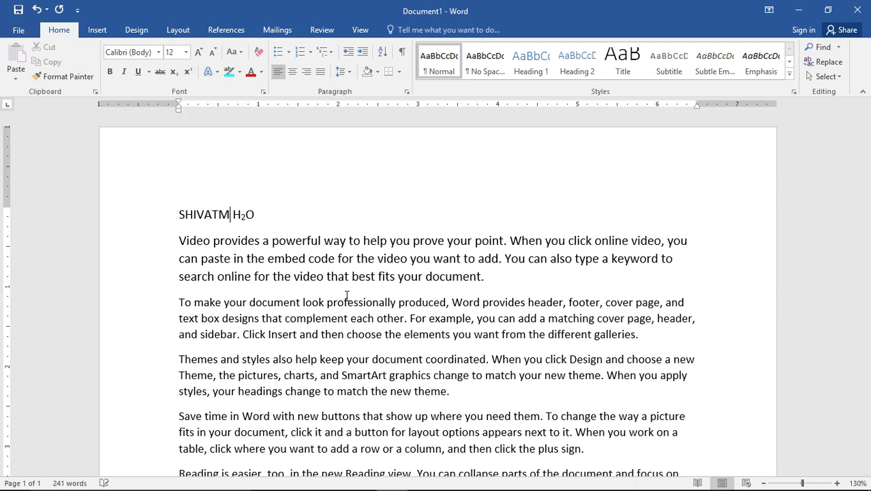
{"action": "left_click_drag", "start_coordinate": [230, 214], "coordinate": [214, 216]}
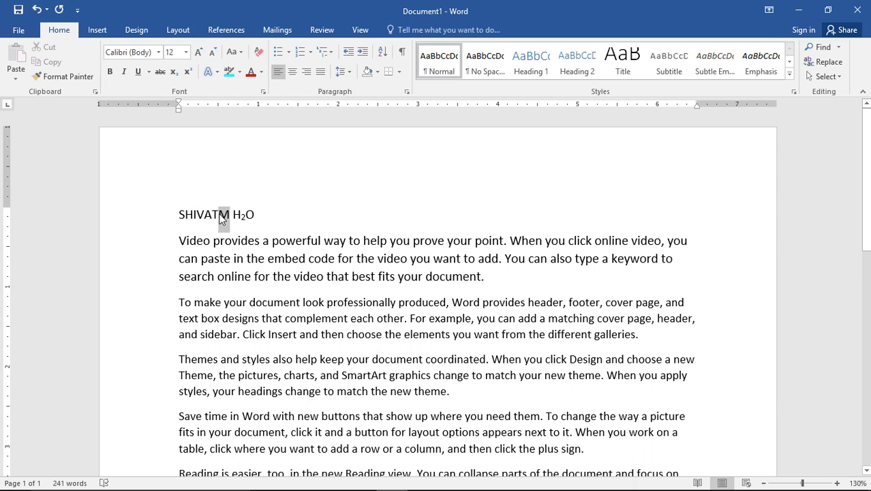
{"action": "left_click", "coordinate": [214, 216]}
{"action": "left_click_drag", "start_coordinate": [232, 216], "coordinate": [212, 216]}
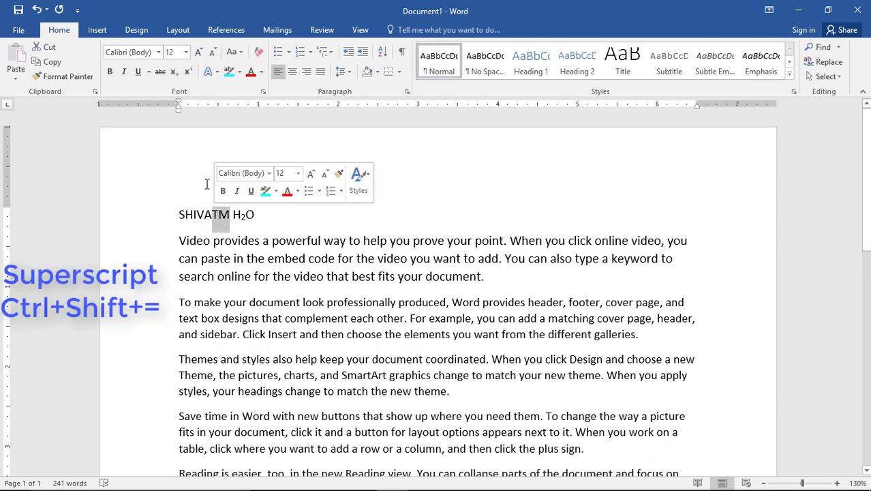
{"action": "left_click", "coordinate": [187, 73]}
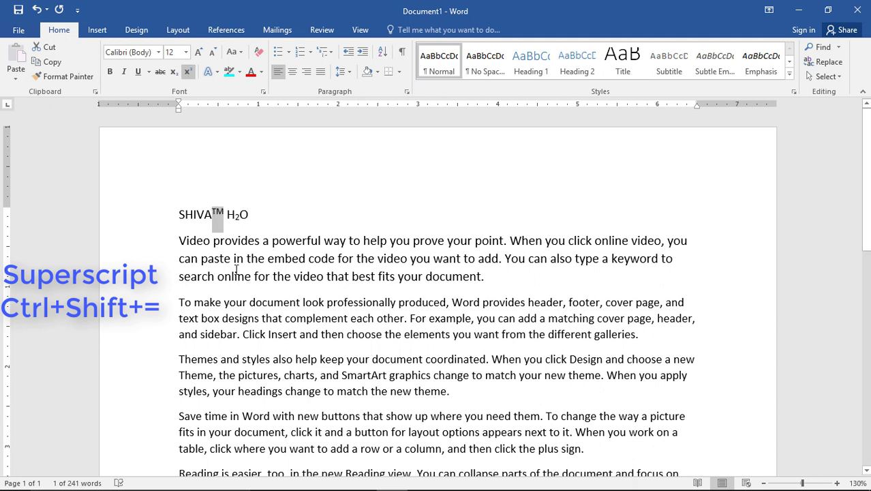
{"action": "left_click", "coordinate": [261, 225]}
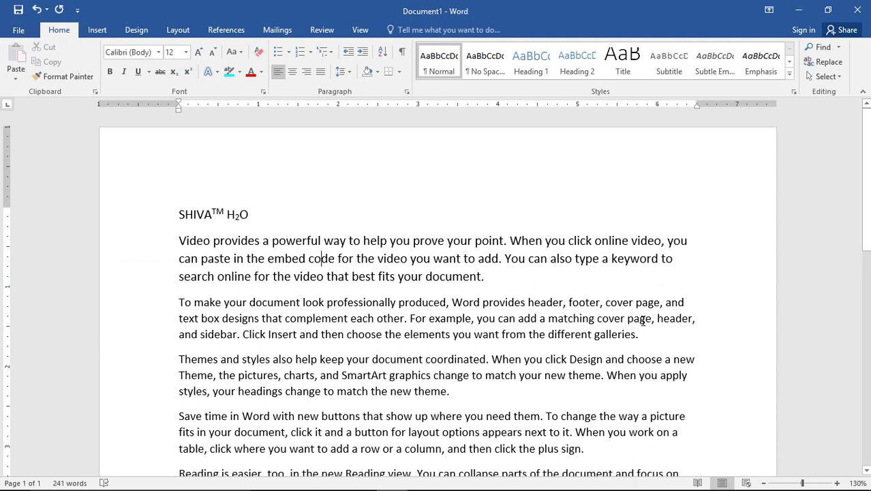
Highlight a second-paragraph phrase in turquoise, then clear it from every word except cover.
{"action": "mouse_move", "coordinate": [626, 320]}
{"action": "left_mouse_down"}
{"action": "mouse_move", "coordinate": [412, 334]}
{"action": "mouse_move", "coordinate": [331, 302]}
{"action": "mouse_move", "coordinate": [344, 315]}
{"action": "left_mouse_up"}
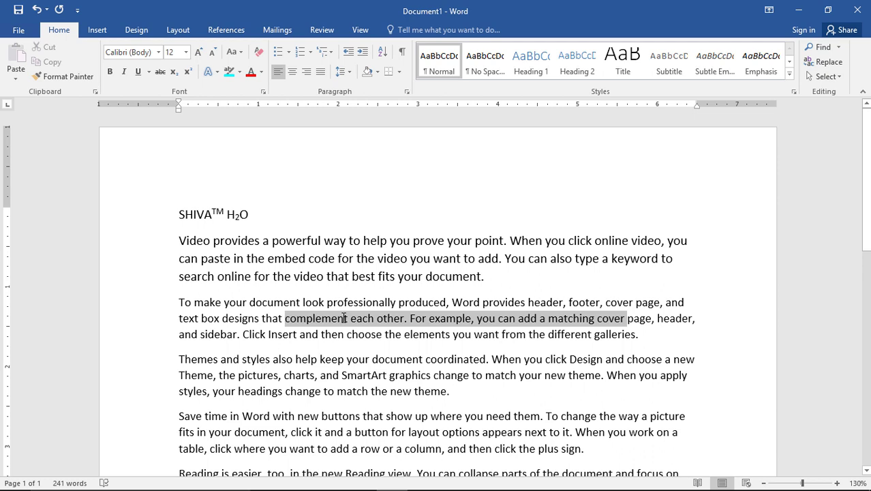
{"action": "left_click", "coordinate": [239, 72]}
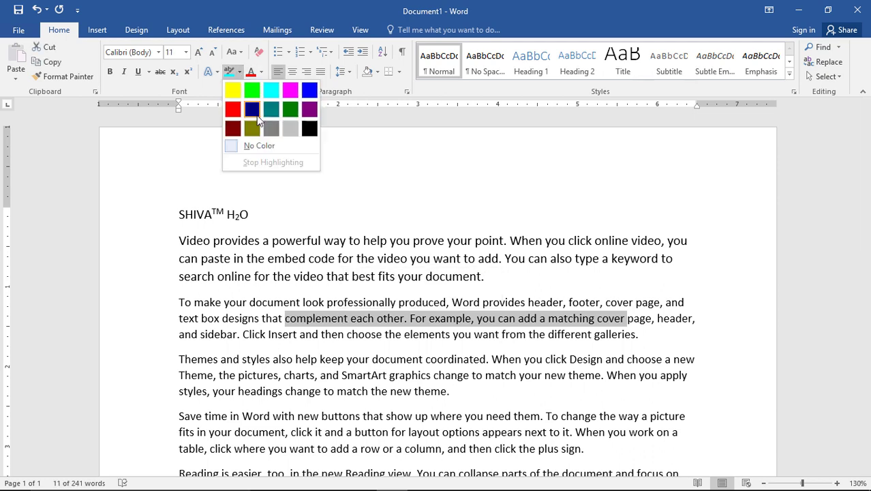
{"action": "left_click", "coordinate": [269, 92]}
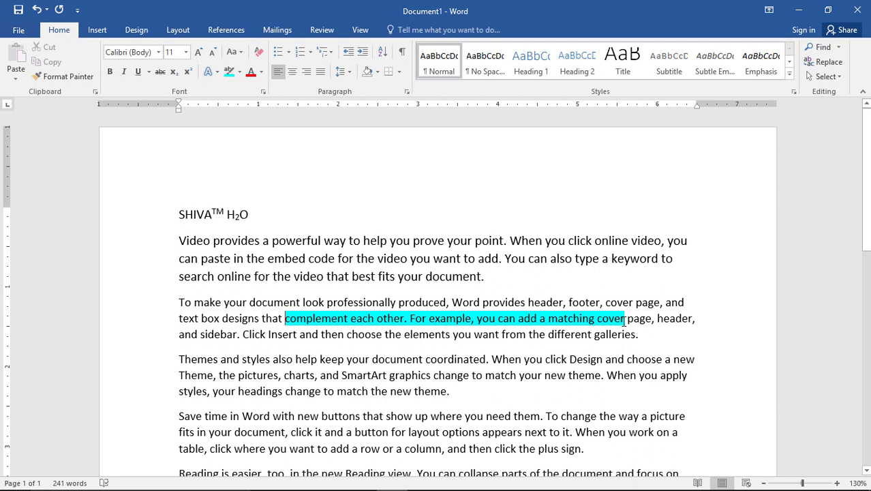
{"action": "mouse_move", "coordinate": [625, 318]}
{"action": "left_mouse_down"}
{"action": "mouse_move", "coordinate": [300, 334]}
{"action": "mouse_move", "coordinate": [285, 319]}
{"action": "left_mouse_up"}
{"action": "left_click", "coordinate": [240, 72]}
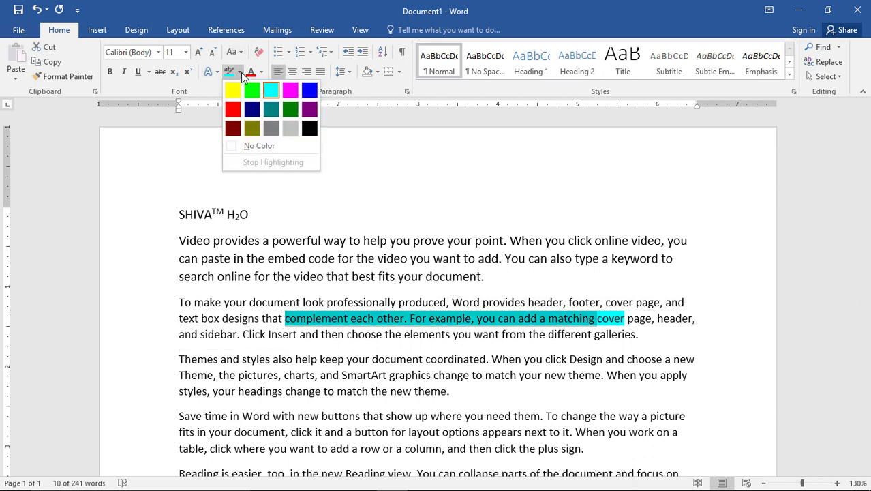
{"action": "left_click", "coordinate": [261, 145]}
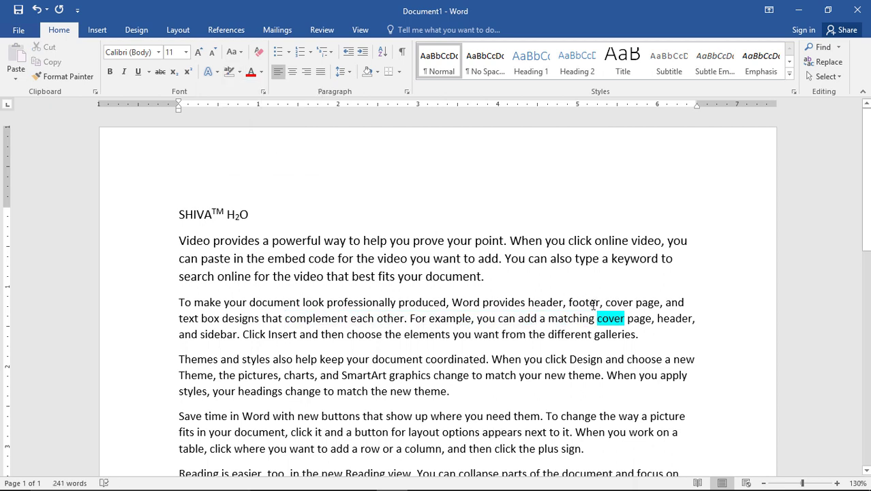
Erase the highlight from cover with No Color, then switch the highlighter off.
{"action": "left_click_drag", "start_coordinate": [626, 319], "coordinate": [595, 318]}
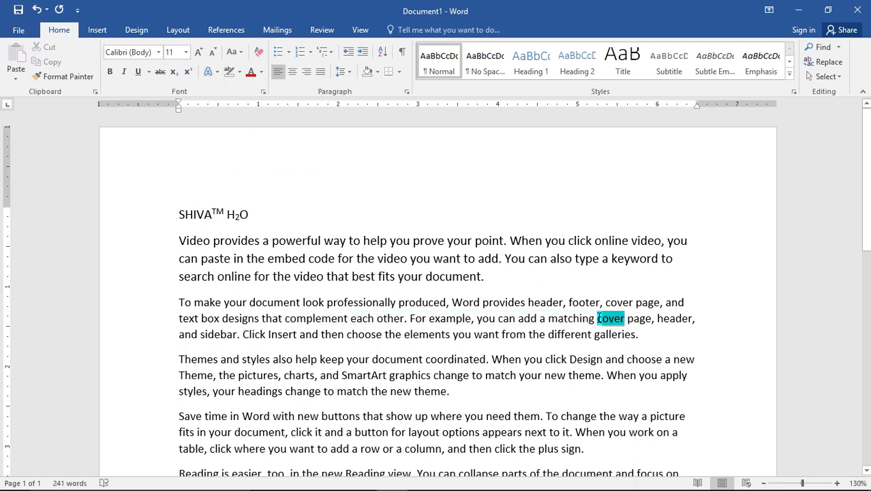
{"action": "left_click", "coordinate": [595, 318]}
{"action": "left_click", "coordinate": [240, 73]}
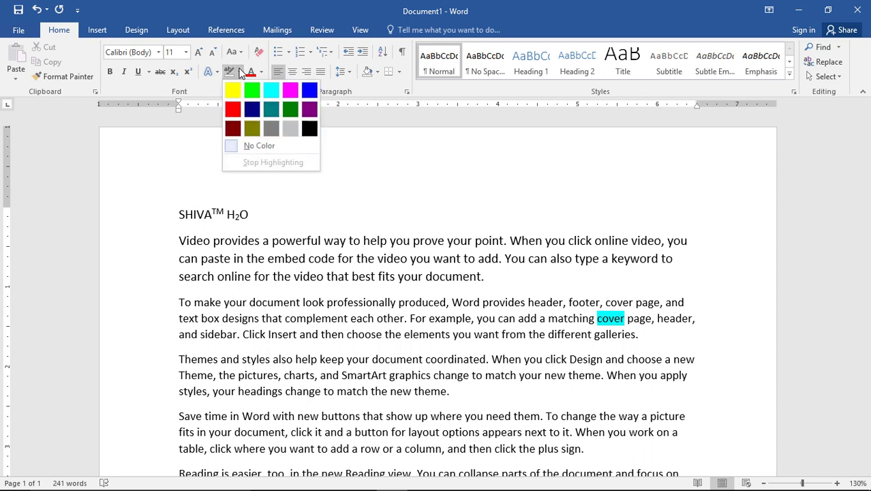
{"action": "left_click", "coordinate": [259, 146]}
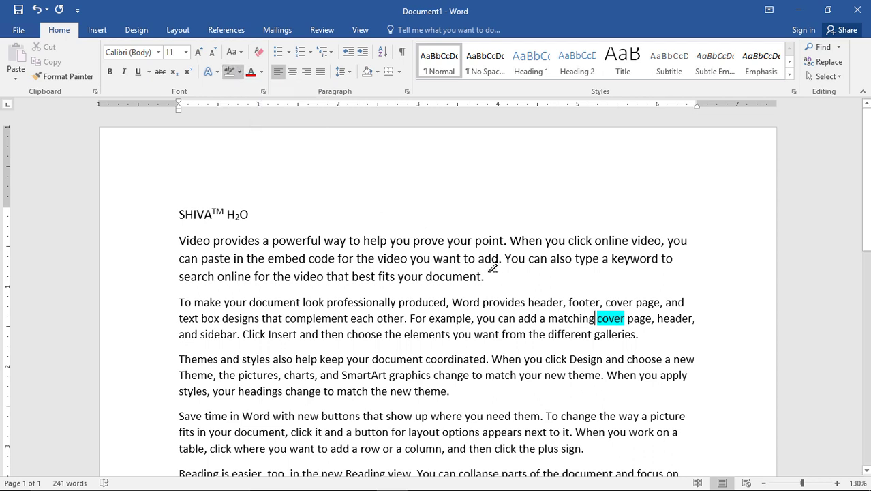
{"action": "left_click_drag", "start_coordinate": [548, 318], "coordinate": [619, 319]}
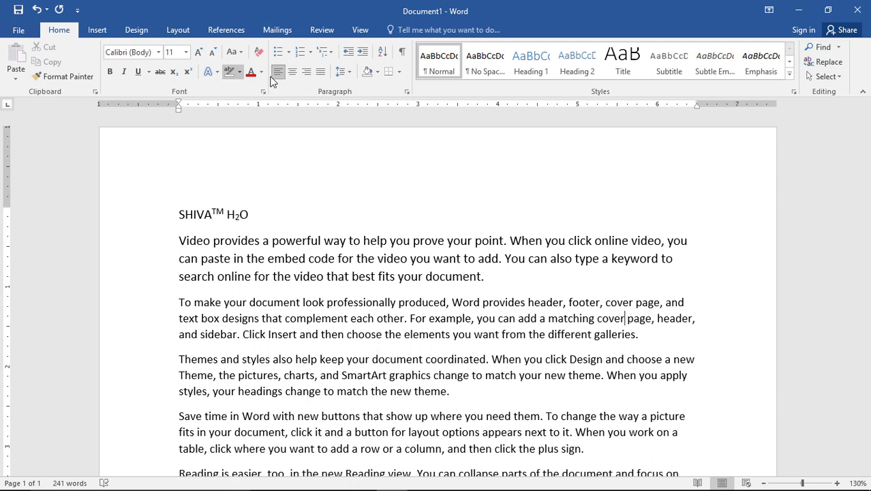
{"action": "left_click", "coordinate": [292, 276]}
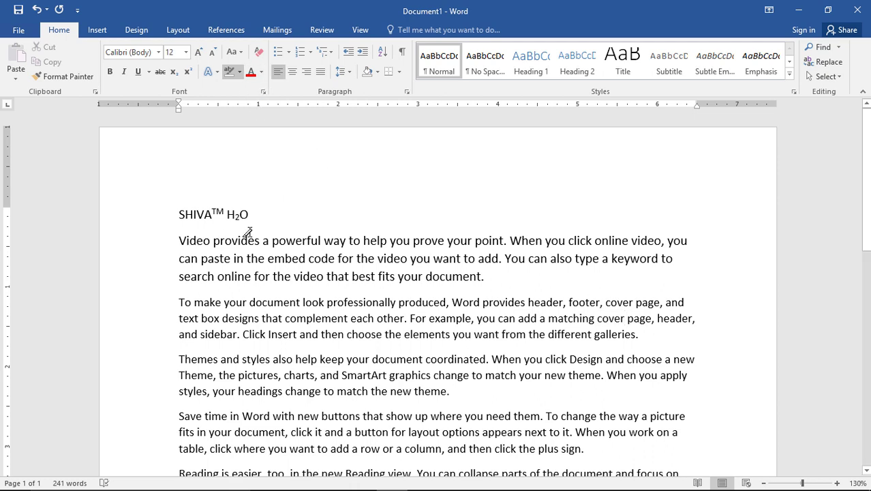
{"action": "left_click", "coordinate": [278, 220]}
{"action": "left_click", "coordinate": [307, 259]}
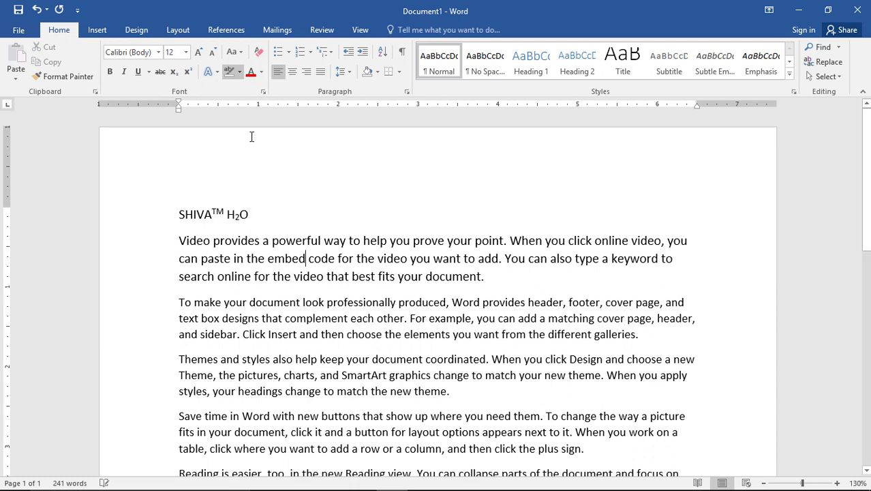
{"action": "left_click", "coordinate": [232, 72]}
Colour the whole first body paragraph with the blue Standard Color.
{"action": "left_click_drag", "start_coordinate": [491, 278], "coordinate": [179, 239]}
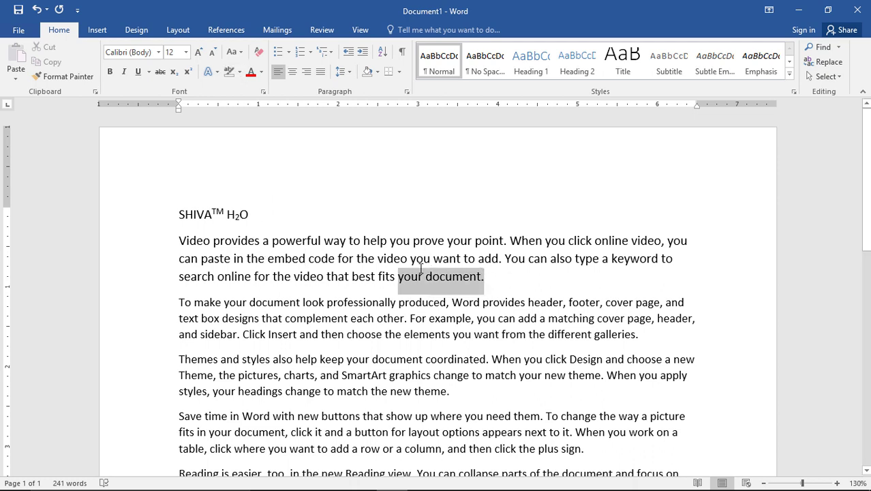
{"action": "left_click", "coordinate": [261, 71]}
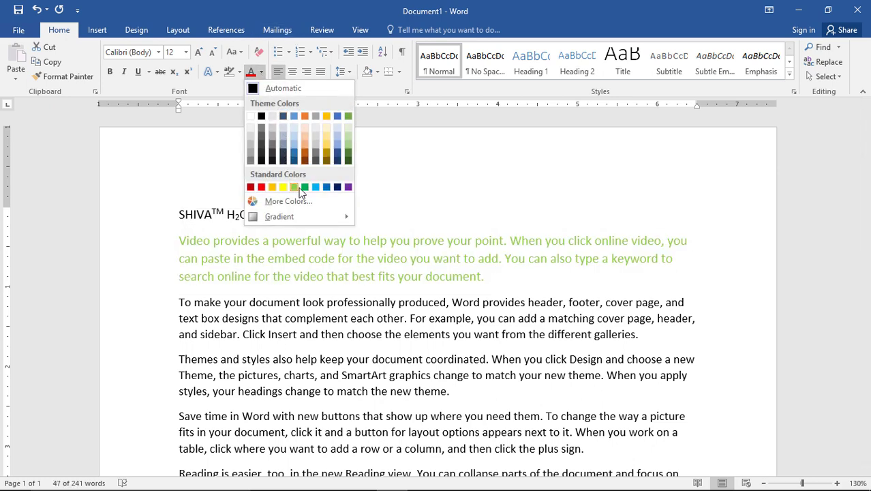
{"action": "left_click", "coordinate": [325, 188]}
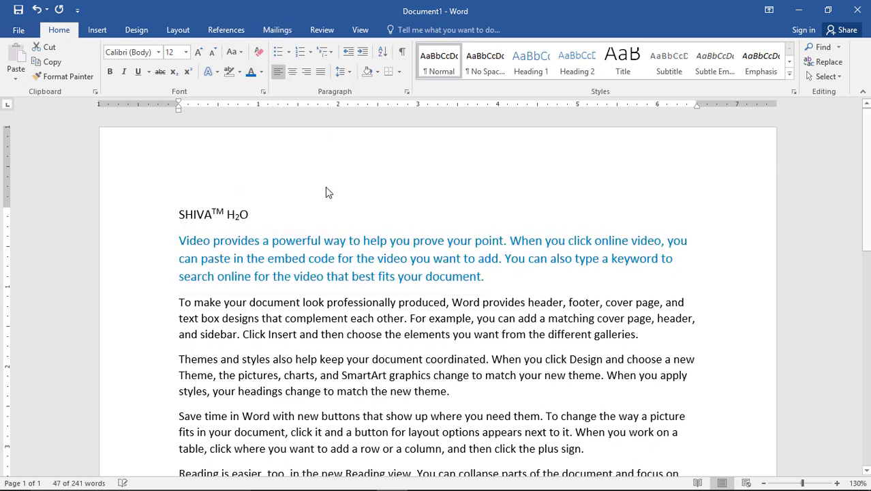
{"action": "left_click", "coordinate": [262, 72]}
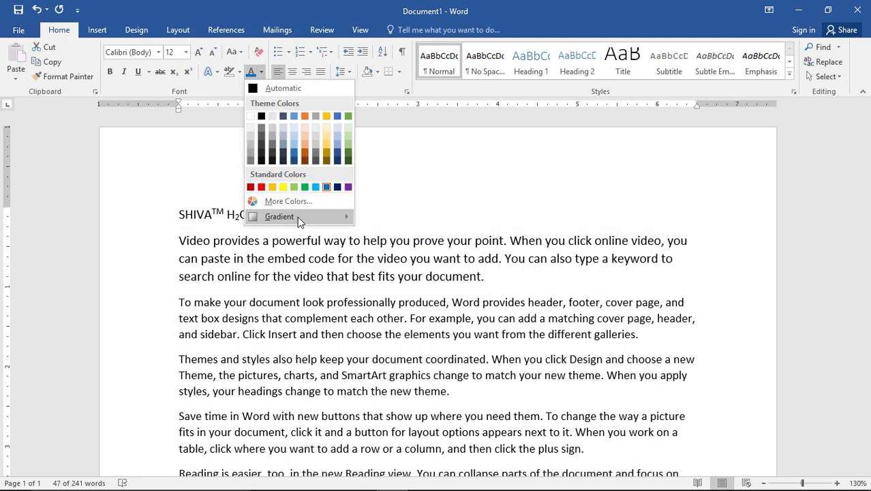
{"action": "mouse_move", "coordinate": [280, 216]}
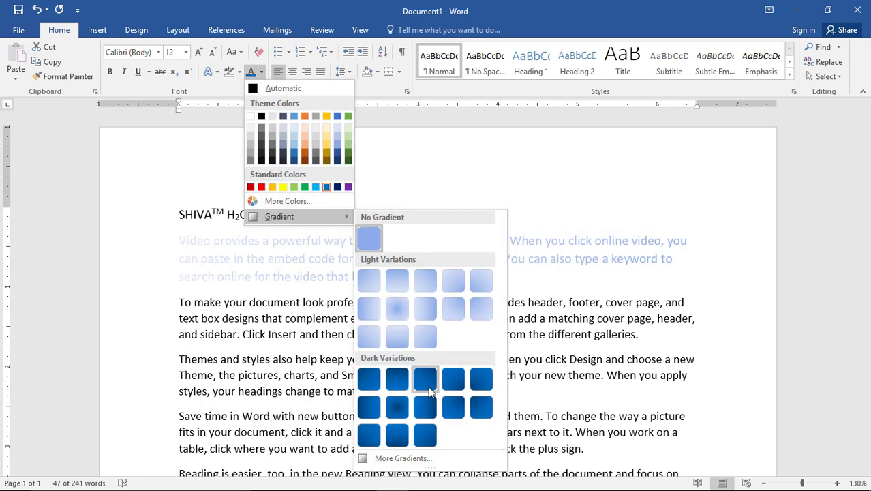
Give the first paragraph a gradient fill, trying an orange stop, then the Medium Gradient – Accent 5 preset.
{"action": "left_click", "coordinate": [404, 458]}
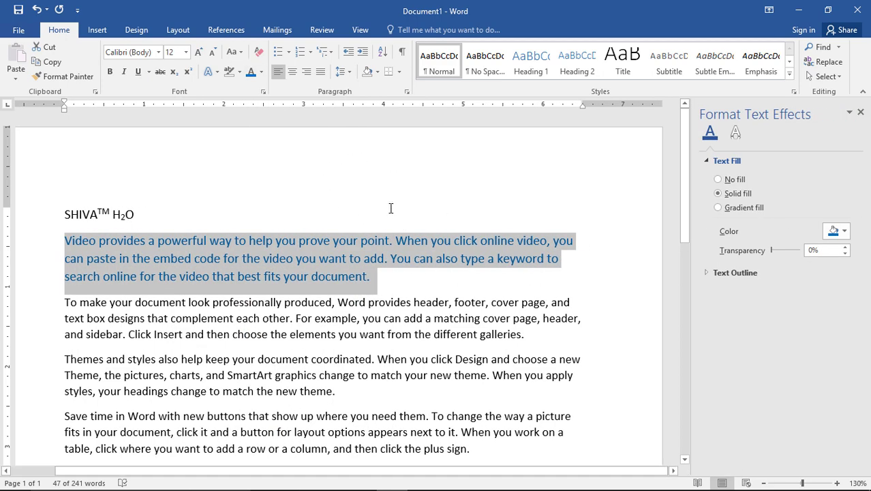
{"action": "left_click", "coordinate": [739, 208]}
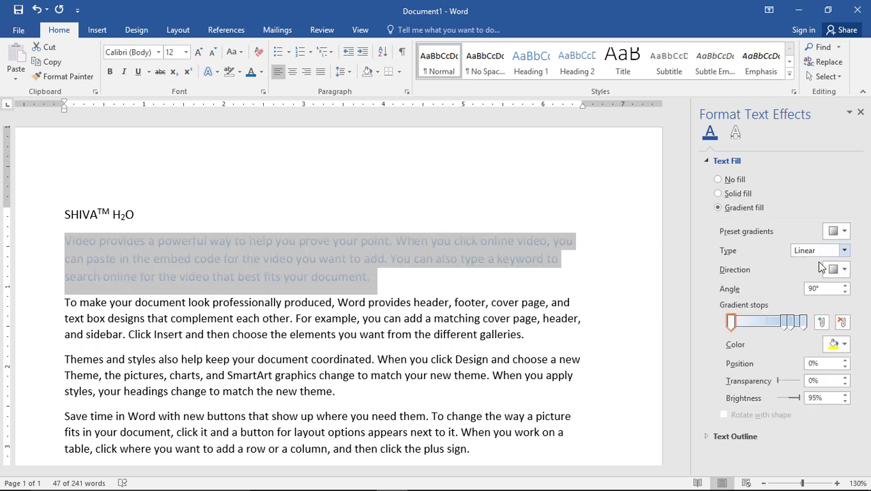
{"action": "left_click", "coordinate": [844, 348]}
{"action": "left_click", "coordinate": [787, 444]}
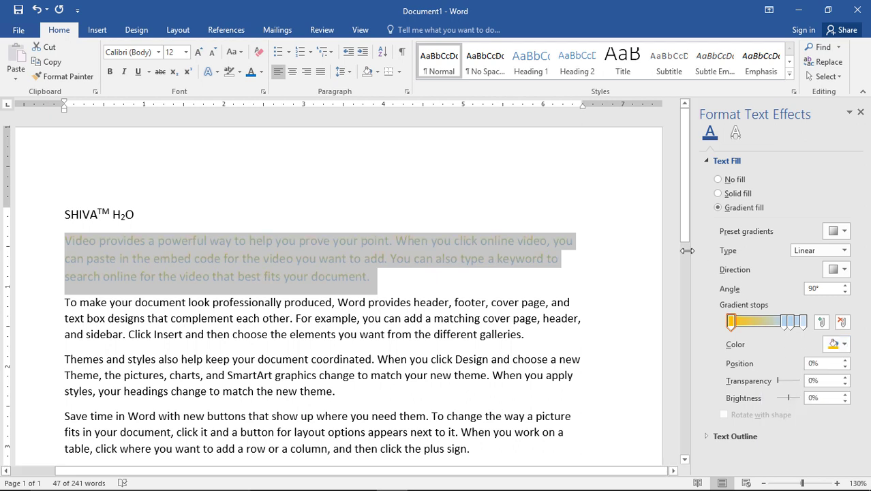
{"action": "left_click", "coordinate": [845, 232]}
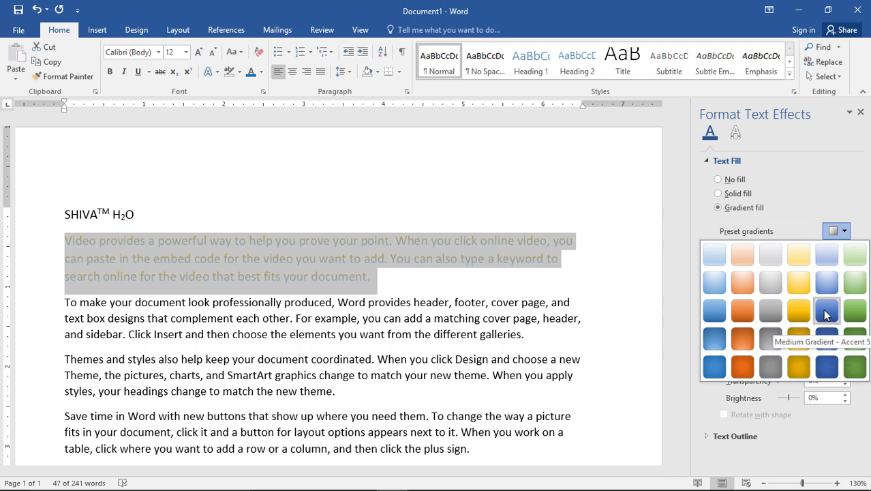
{"action": "left_click", "coordinate": [826, 339]}
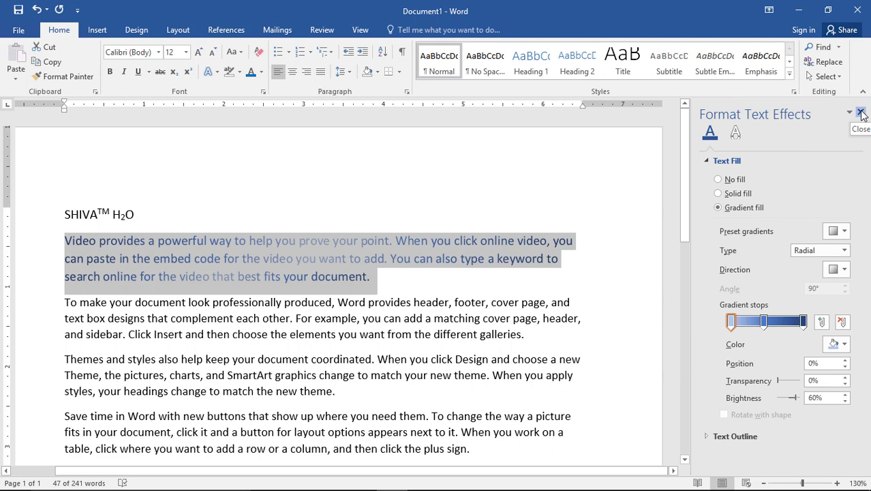
{"action": "left_click", "coordinate": [861, 113]}
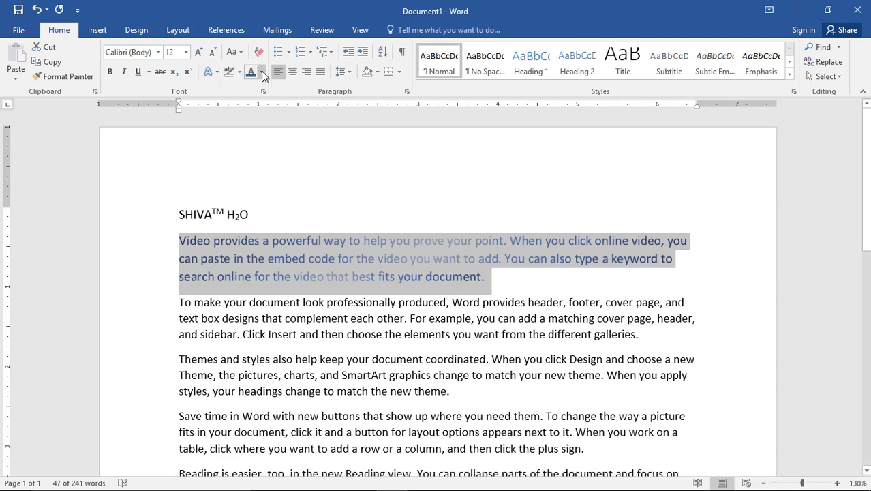
{"action": "left_click", "coordinate": [263, 72]}
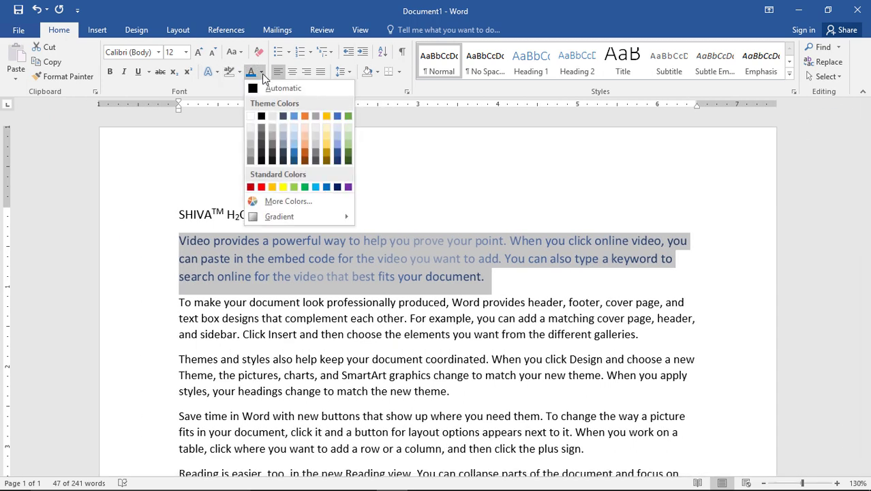
Reset the first paragraph's font colour to Automatic.
{"action": "left_click", "coordinate": [269, 89]}
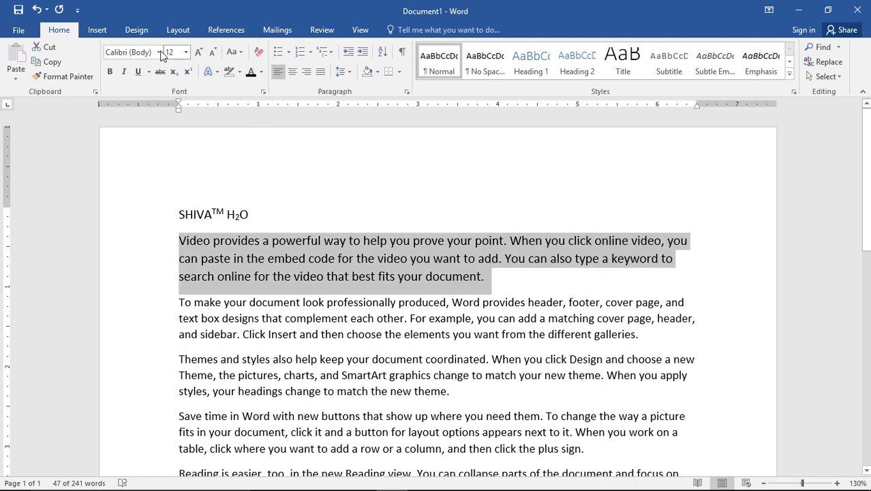
{"action": "left_click", "coordinate": [263, 92]}
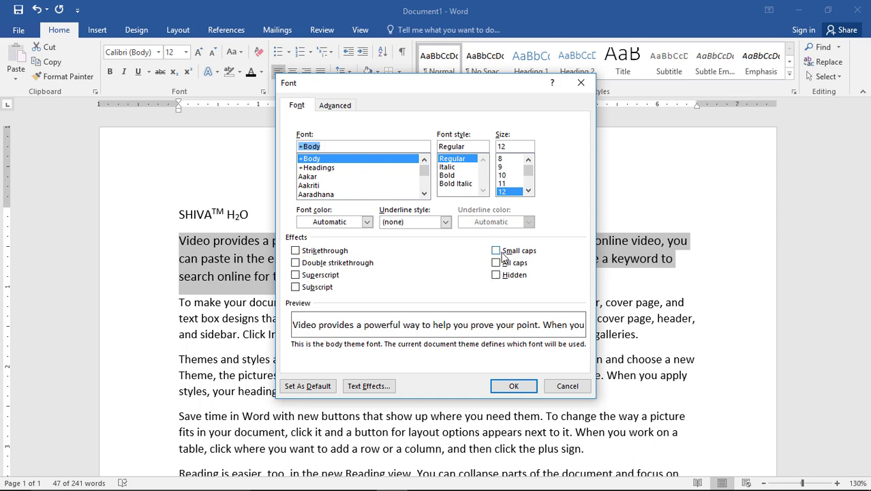
{"action": "left_click", "coordinate": [567, 386]}
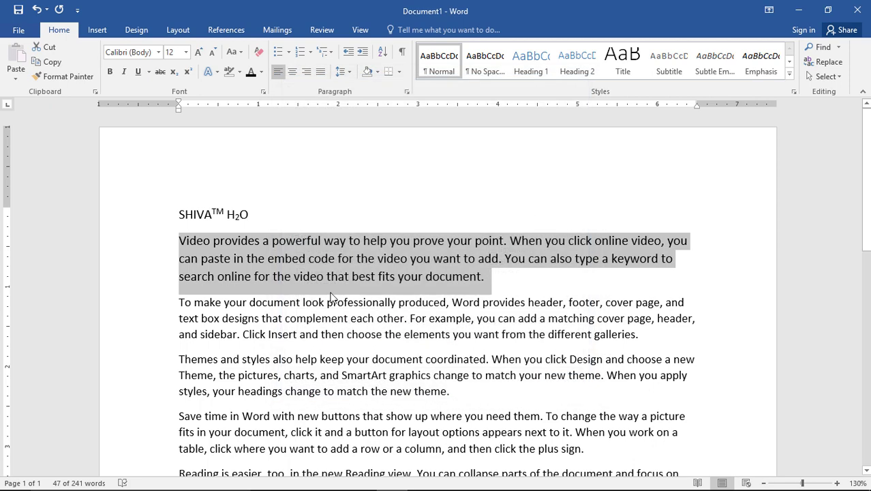
{"action": "left_click", "coordinate": [329, 276]}
Set the word 'Video' in Small caps through the Font dialog.
{"action": "left_click_drag", "start_coordinate": [211, 242], "coordinate": [179, 242]}
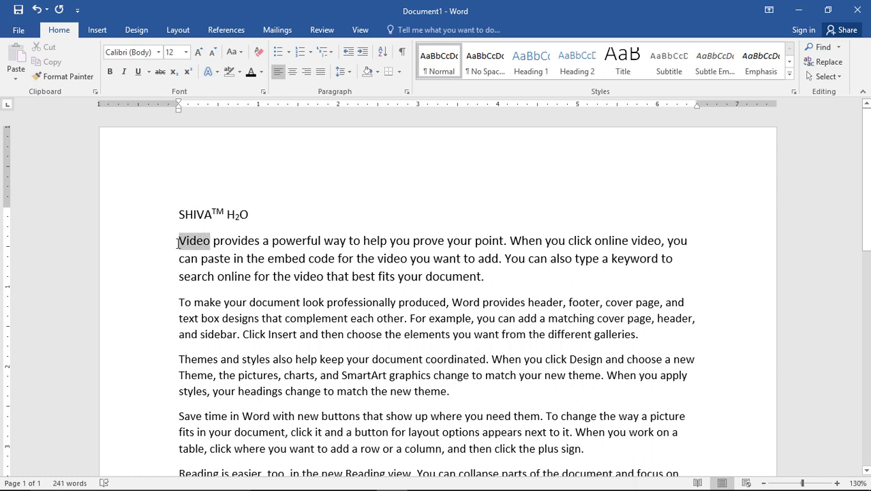
{"action": "left_click", "coordinate": [266, 93]}
{"action": "left_click", "coordinate": [496, 250]}
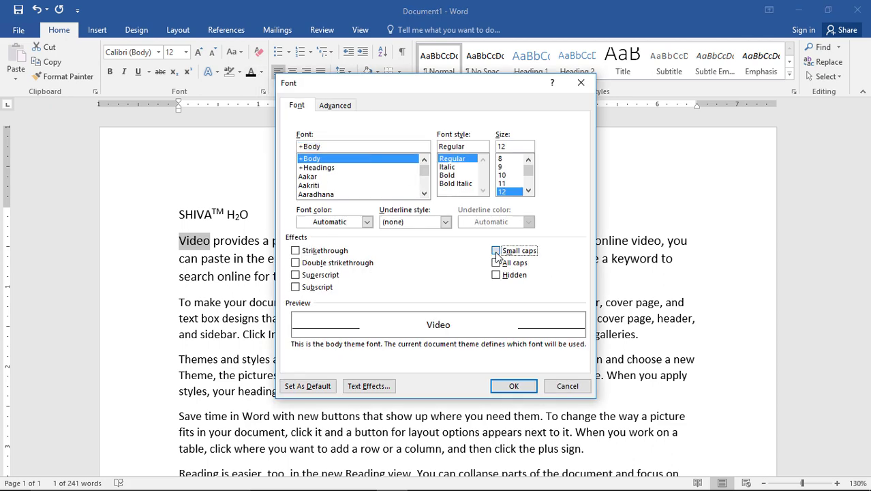
{"action": "left_click", "coordinate": [516, 385]}
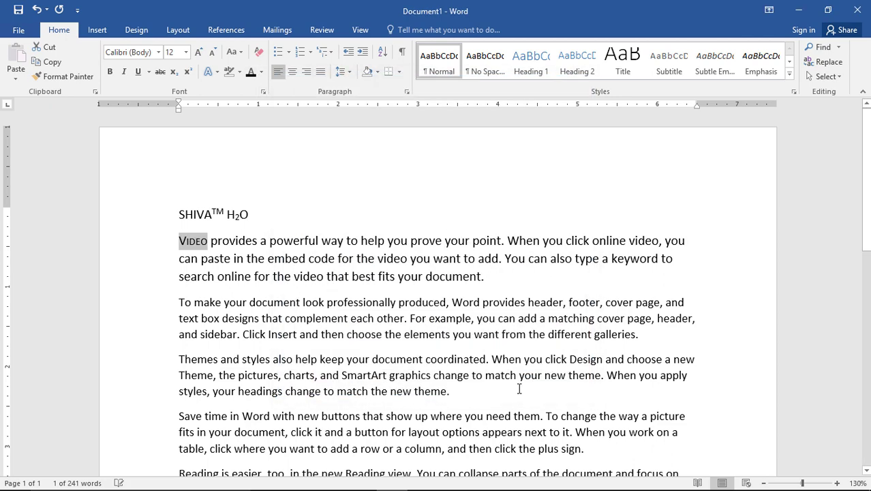
Select 'provides' and turn on All caps in the Font dialog.
{"action": "left_click", "coordinate": [189, 242]}
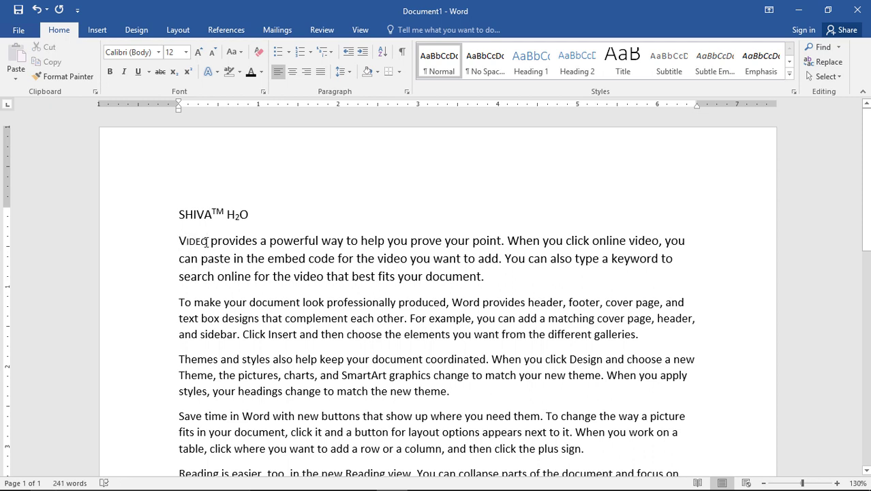
{"action": "left_click_drag", "start_coordinate": [207, 242], "coordinate": [171, 242]}
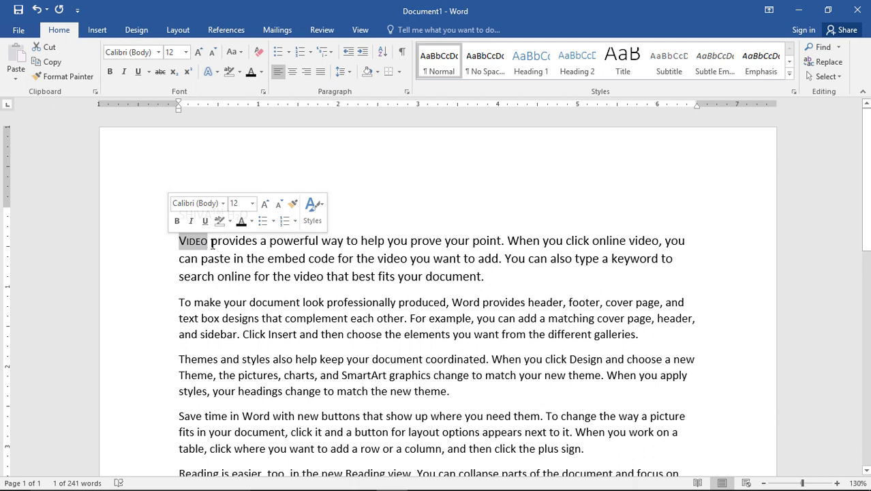
{"action": "left_click_drag", "start_coordinate": [211, 242], "coordinate": [256, 246]}
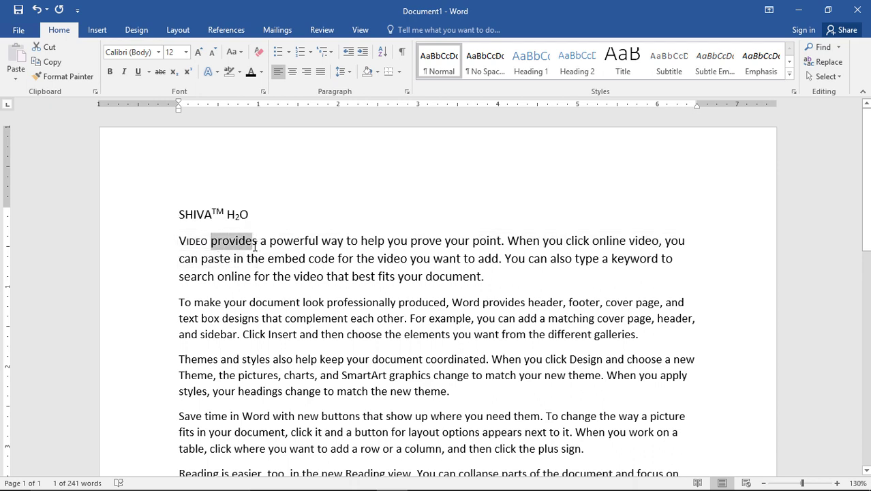
{"action": "left_click", "coordinate": [263, 93]}
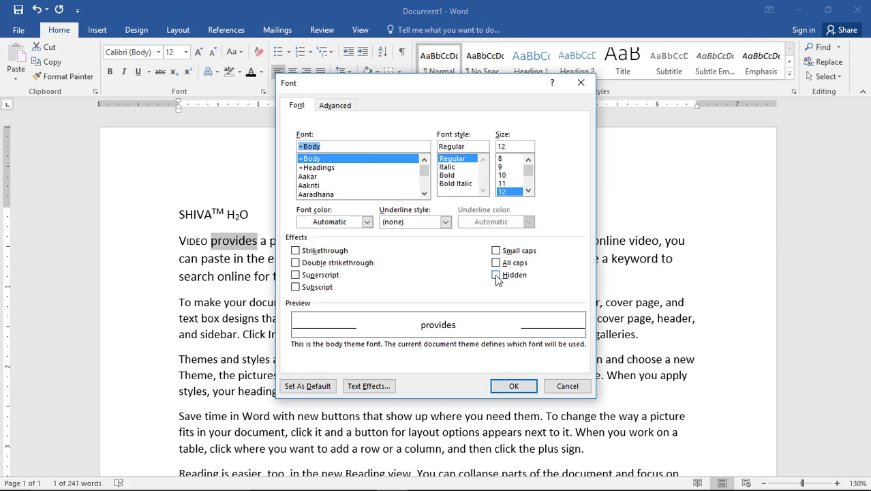
{"action": "left_click", "coordinate": [496, 264]}
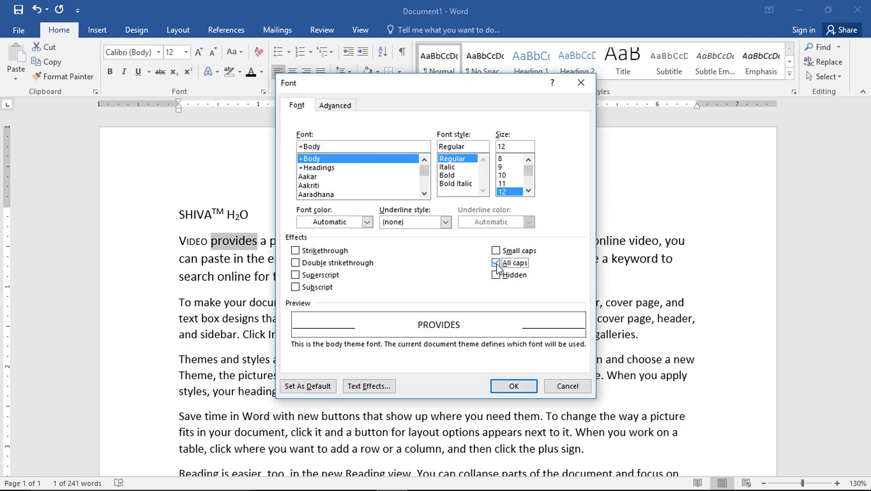
{"action": "left_click", "coordinate": [514, 385]}
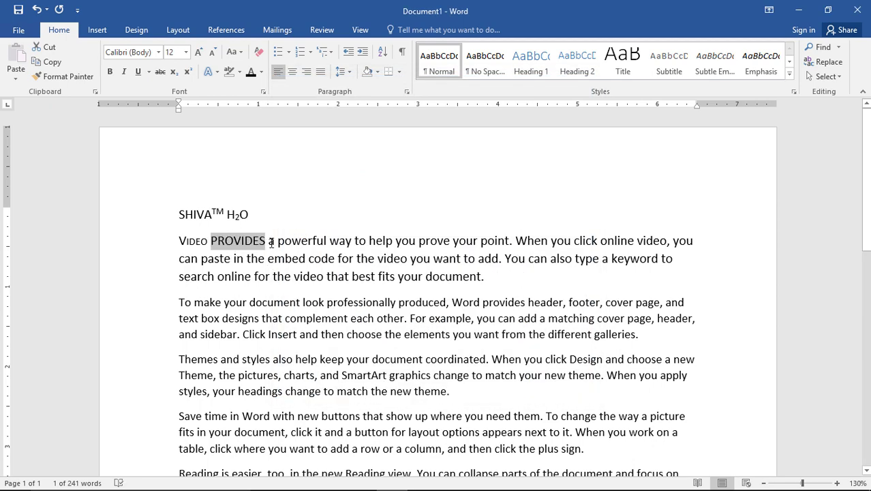
Turn All caps back off for 'provides', then select 'Video provides'.
{"action": "left_click", "coordinate": [263, 92]}
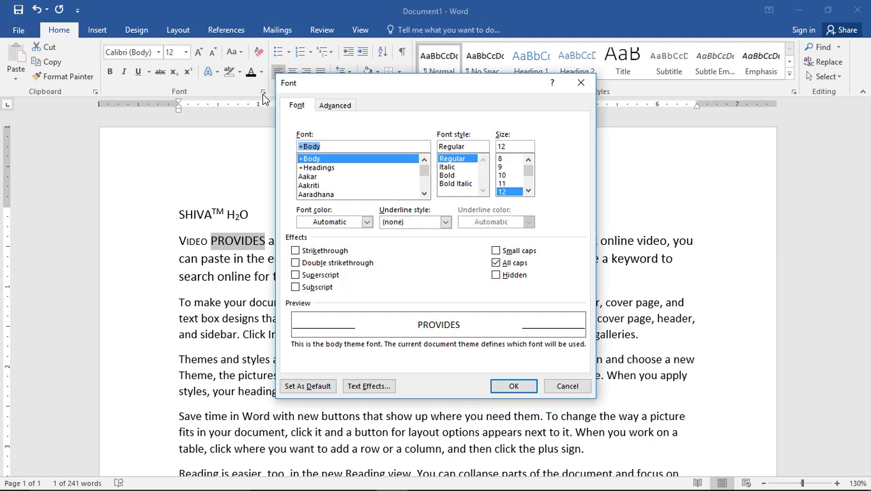
{"action": "left_click", "coordinate": [496, 263]}
{"action": "left_click", "coordinate": [519, 387]}
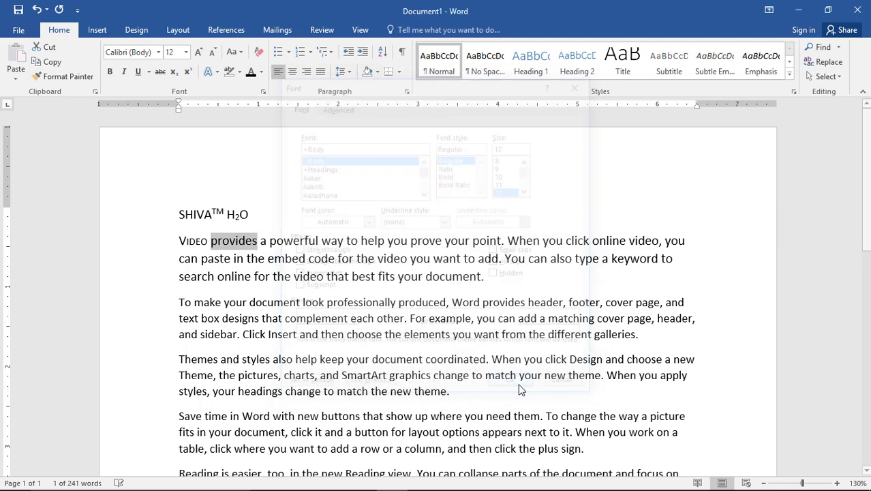
{"action": "left_click_drag", "start_coordinate": [260, 242], "coordinate": [183, 242]}
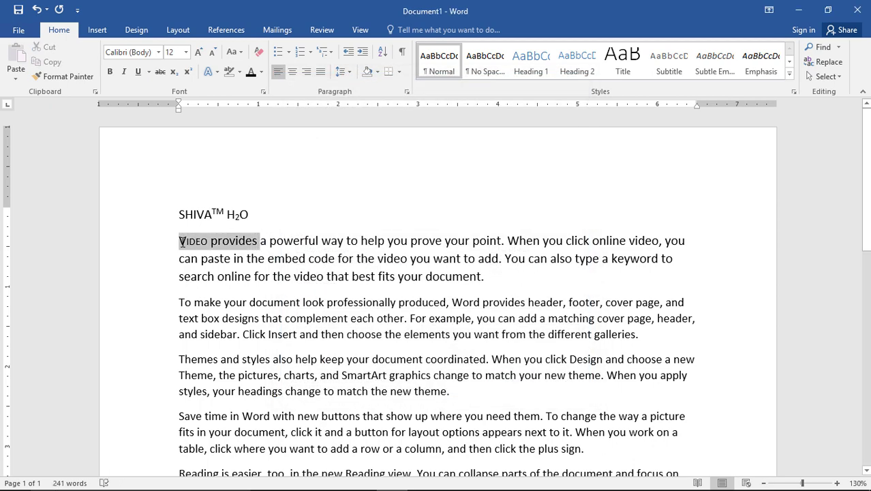
Give 'Video provides' a Words only underline at font size 24.
{"action": "left_click", "coordinate": [263, 92]}
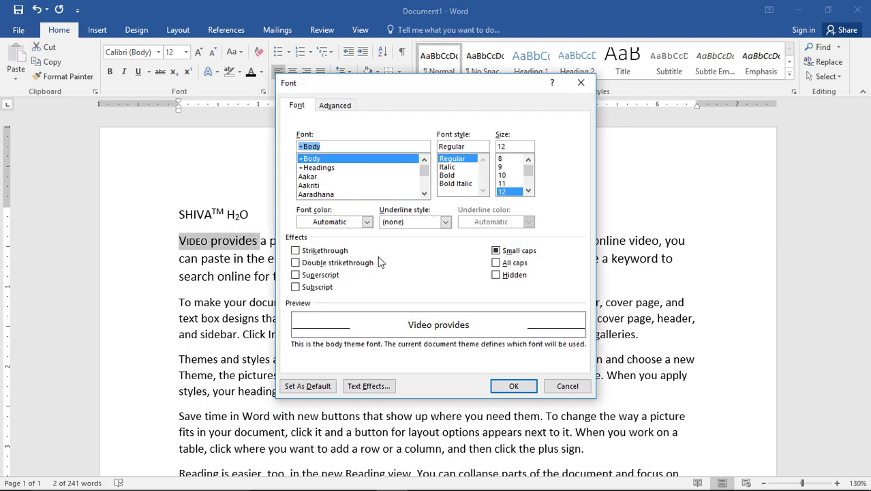
{"action": "left_click", "coordinate": [437, 224]}
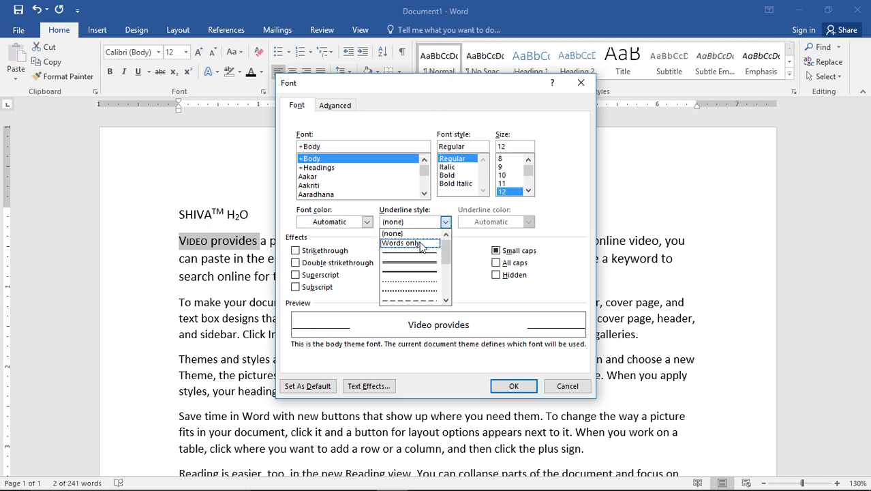
{"action": "left_click", "coordinate": [409, 244]}
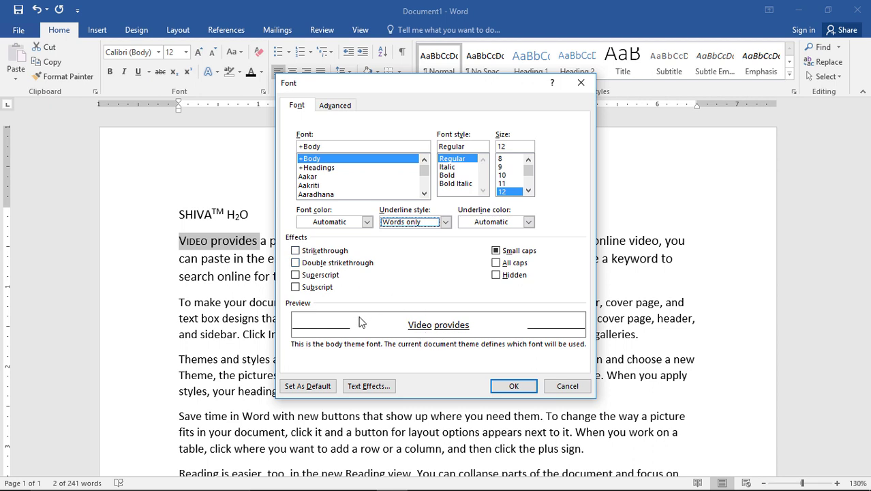
{"action": "left_click", "coordinate": [528, 192]}
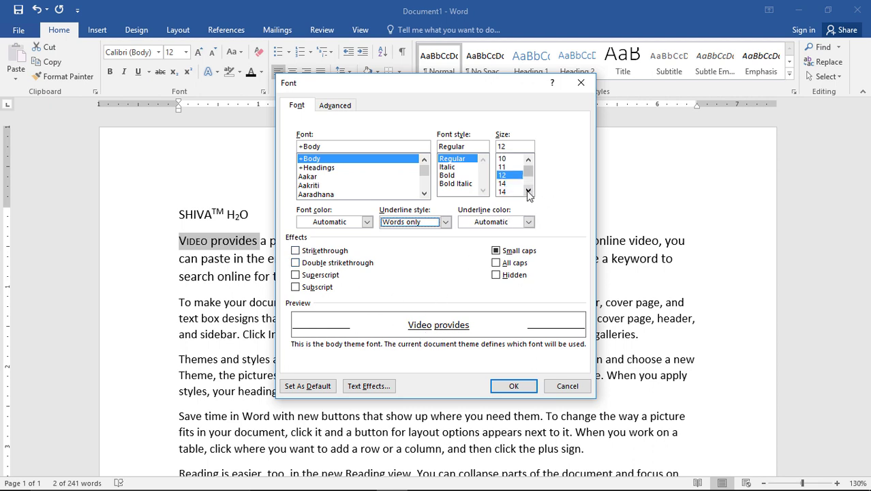
{"action": "left_click", "coordinate": [505, 183]}
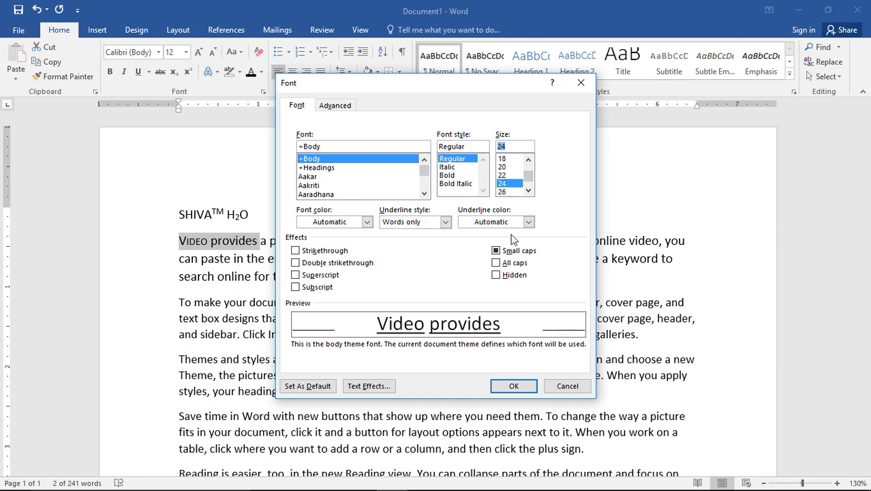
{"action": "left_click", "coordinate": [513, 386]}
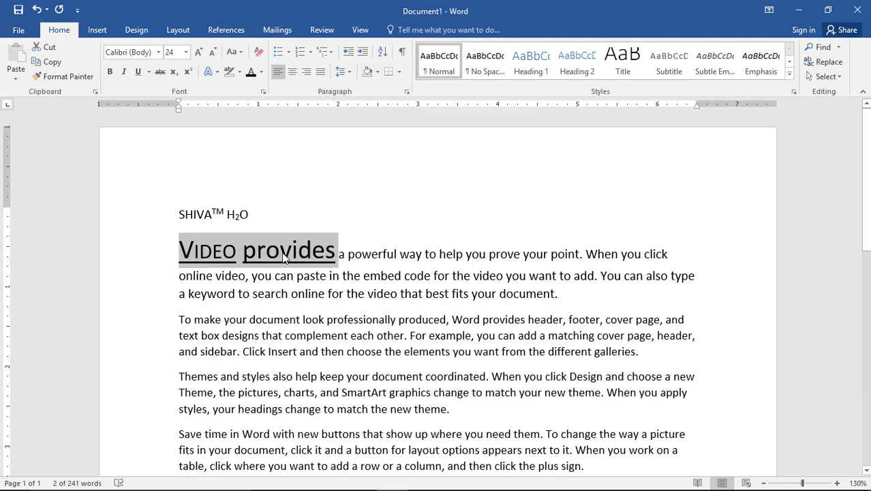
Try the Underline button and undo it, keeping the Words only underline style.
{"action": "mouse_move", "coordinate": [298, 275]}
{"action": "left_click", "coordinate": [142, 73]}
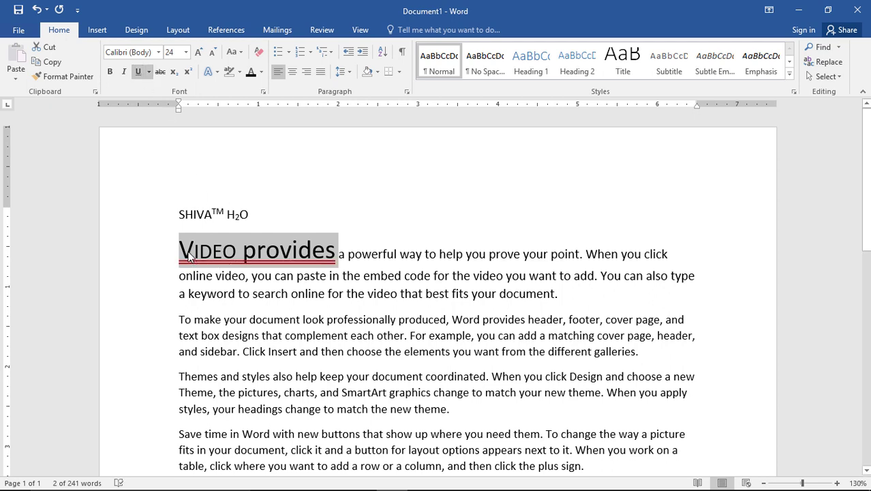
{"action": "key", "text": "ctrl+z"}
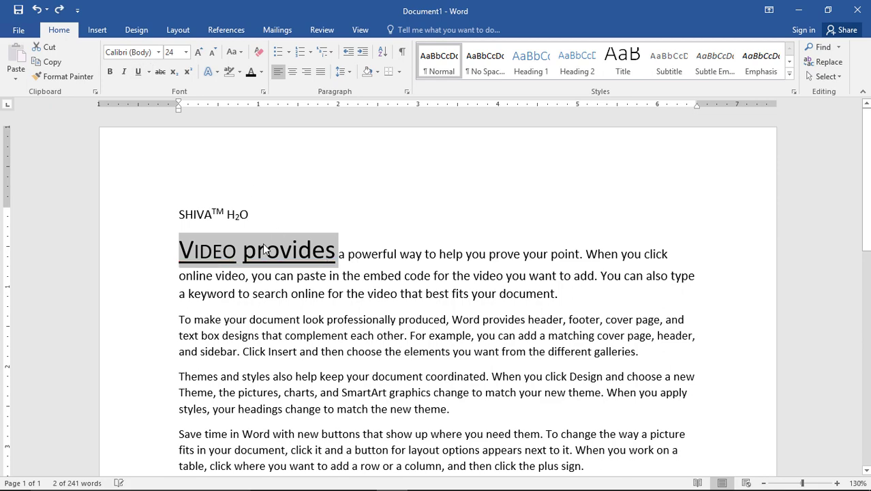
{"action": "left_click", "coordinate": [263, 92]}
{"action": "left_click", "coordinate": [445, 221]}
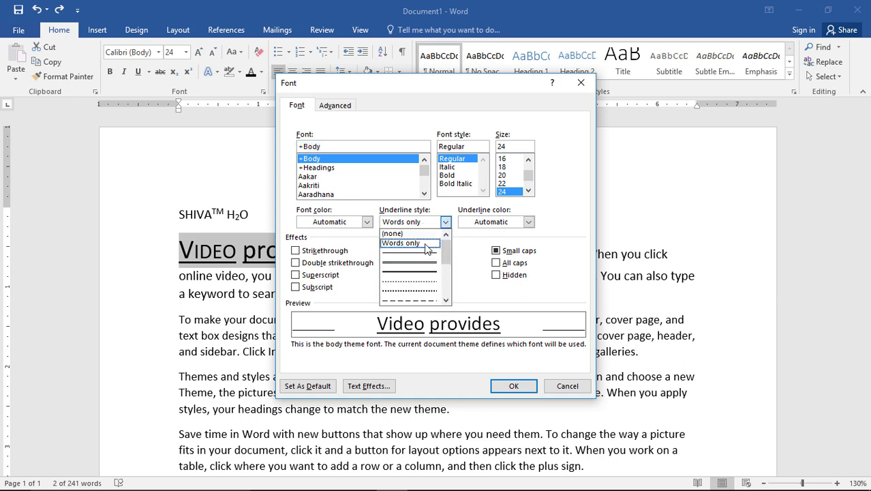
{"action": "left_click", "coordinate": [424, 244]}
{"action": "left_click", "coordinate": [514, 386]}
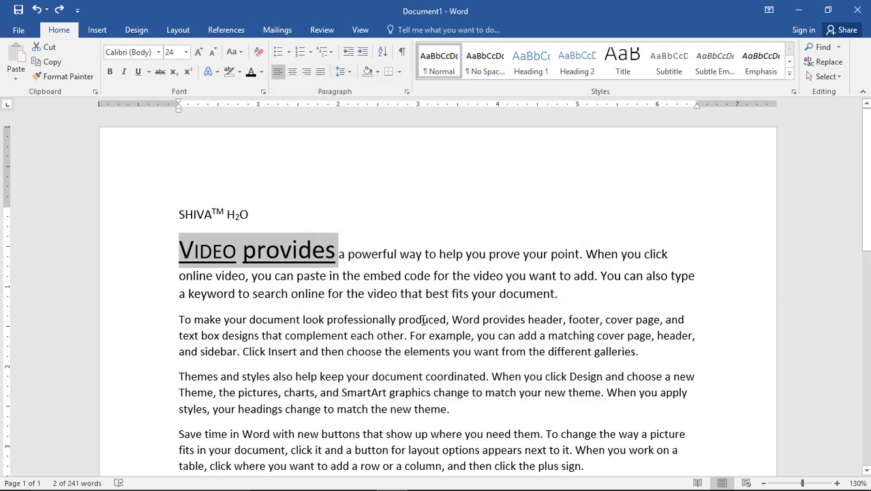
Set the phrase's underline style to (none) and turn on Small caps.
{"action": "left_click", "coordinate": [263, 92]}
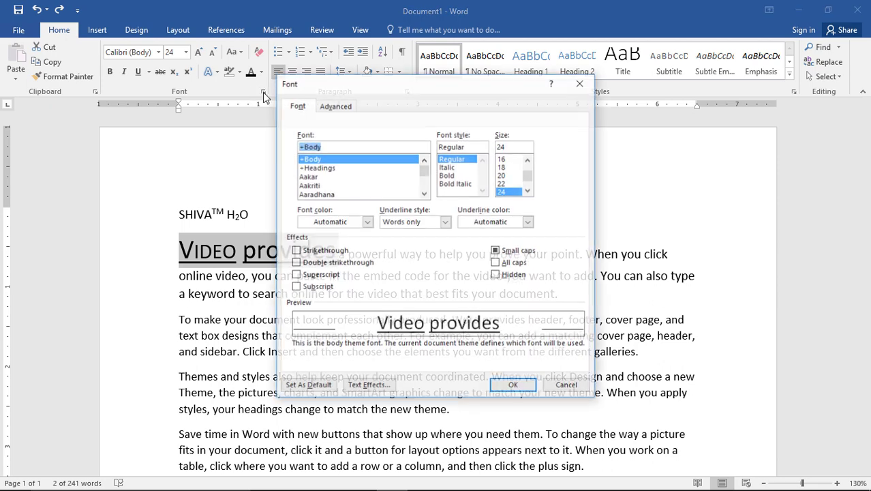
{"action": "left_click", "coordinate": [444, 222]}
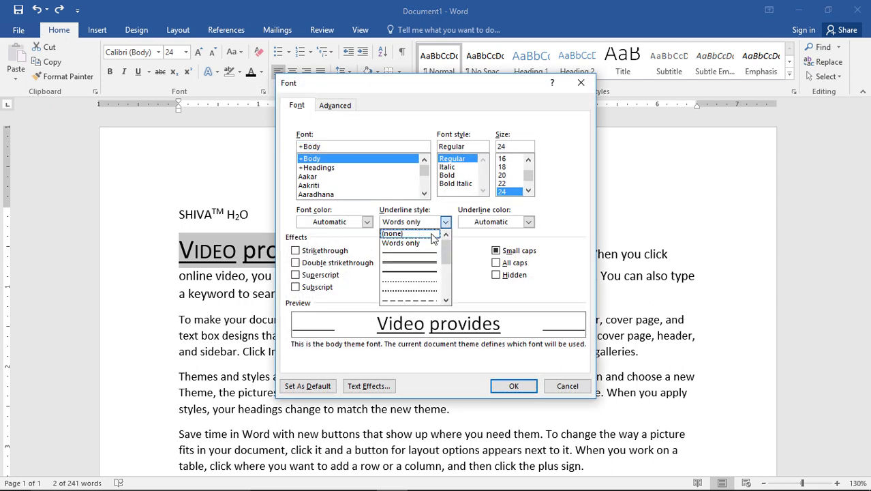
{"action": "left_click", "coordinate": [427, 234]}
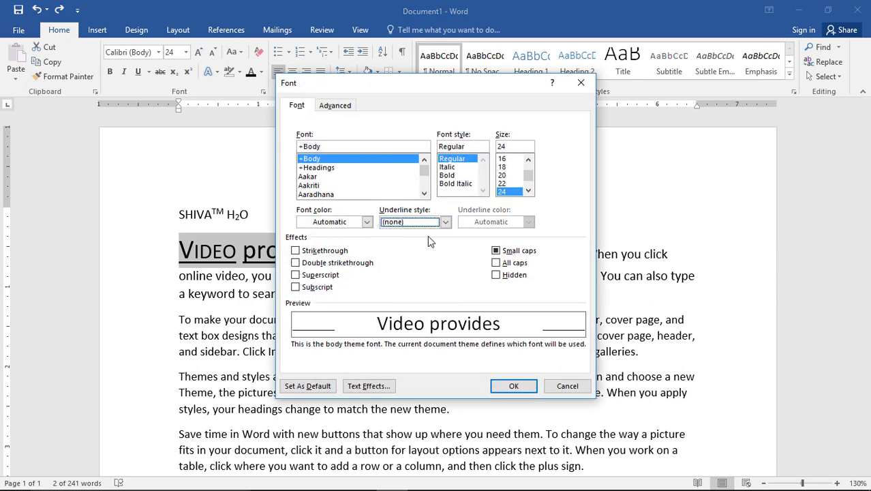
{"action": "left_click", "coordinate": [513, 386]}
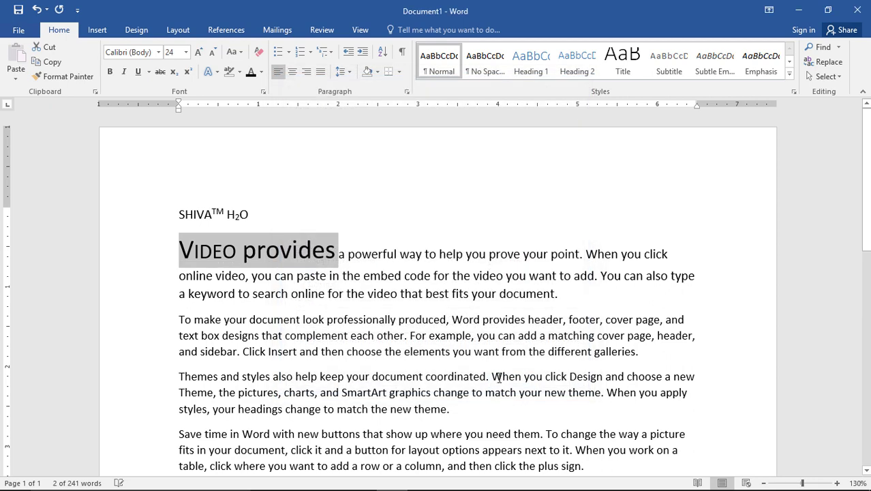
{"action": "left_click", "coordinate": [263, 91]}
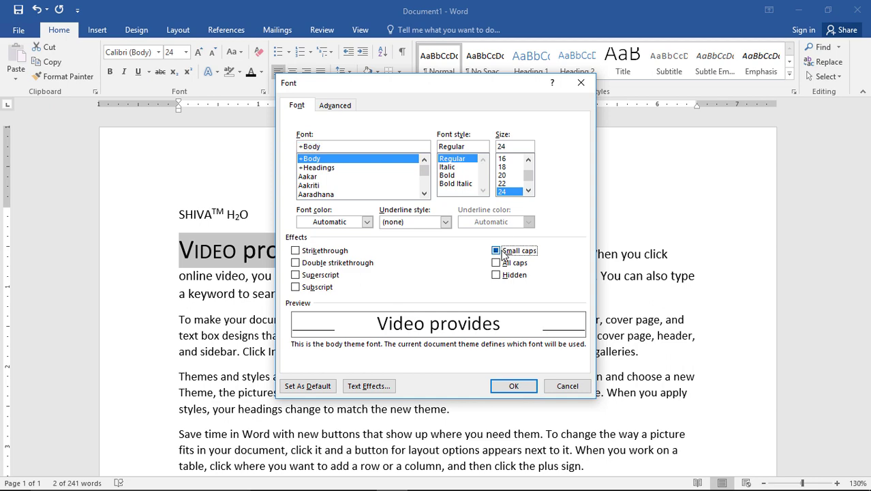
{"action": "left_click", "coordinate": [496, 250]}
{"action": "left_click", "coordinate": [514, 385]}
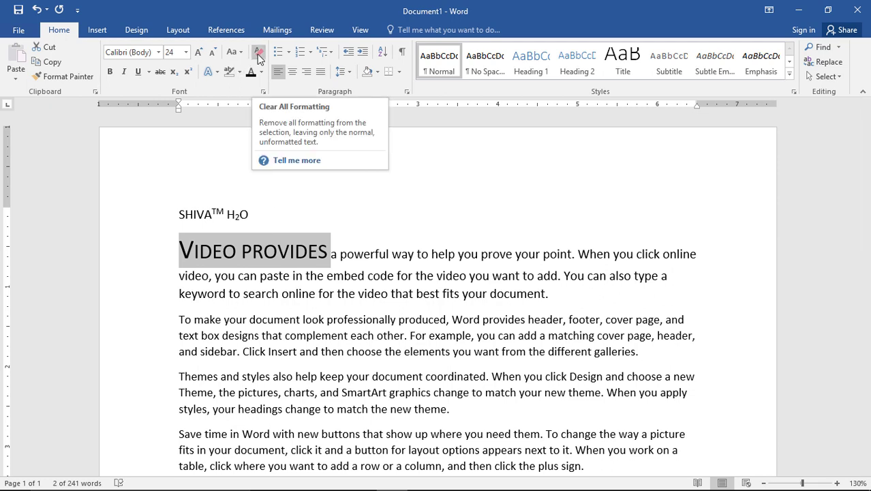
Apply bold, italic and underline to 'Video provides', toggling italic and underline off and on.
{"action": "left_click", "coordinate": [109, 72]}
{"action": "left_click", "coordinate": [123, 71]}
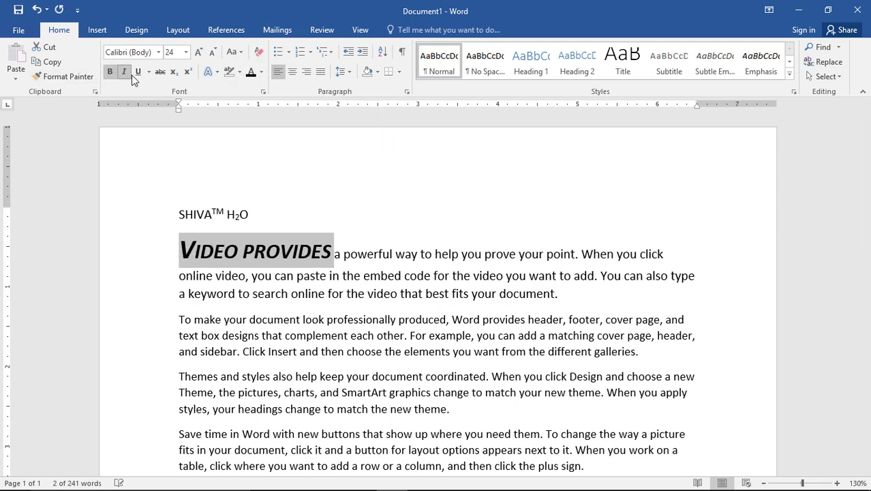
{"action": "left_click", "coordinate": [134, 75]}
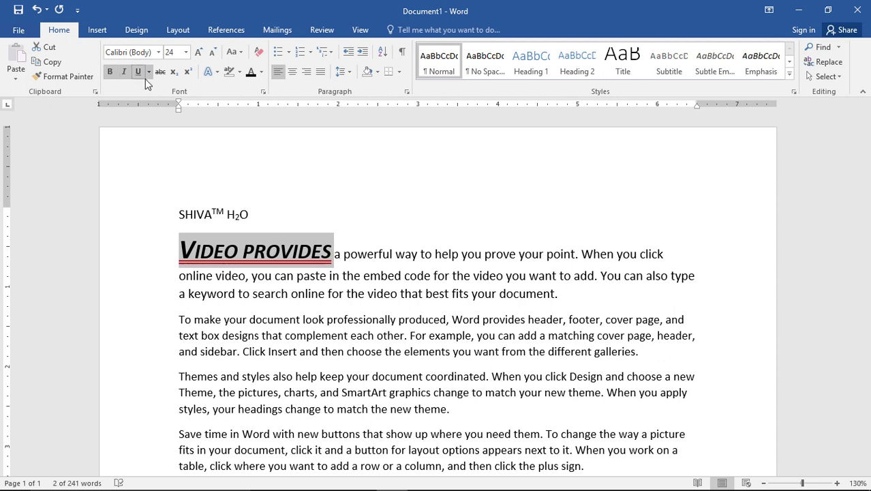
{"action": "left_click", "coordinate": [139, 75]}
{"action": "key", "text": "ctrl+i"}
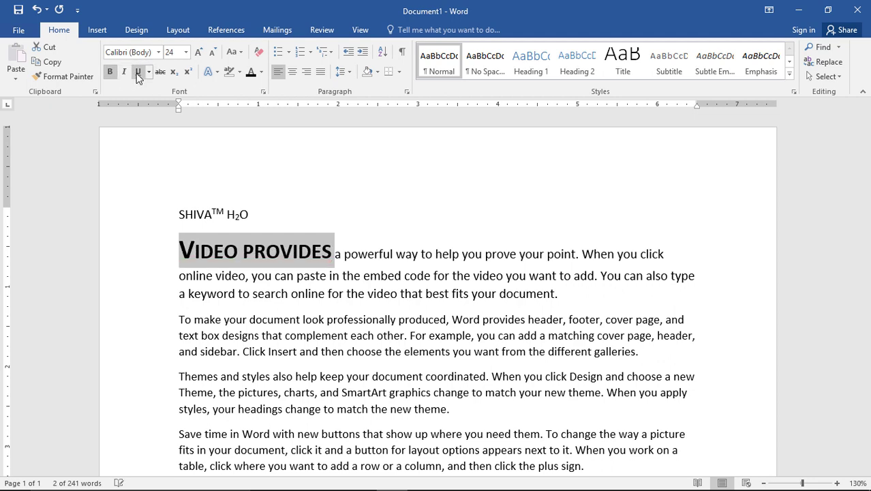
{"action": "left_click", "coordinate": [136, 73]}
{"action": "left_click", "coordinate": [124, 72]}
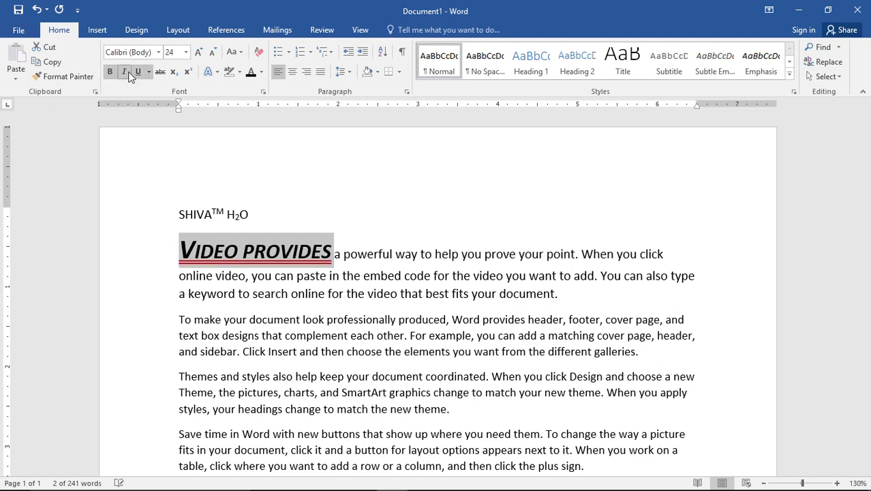
Clear all formatting so 'Video provides' becomes plain 12 pt text.
{"action": "left_click", "coordinate": [259, 60]}
{"action": "left_click", "coordinate": [300, 254]}
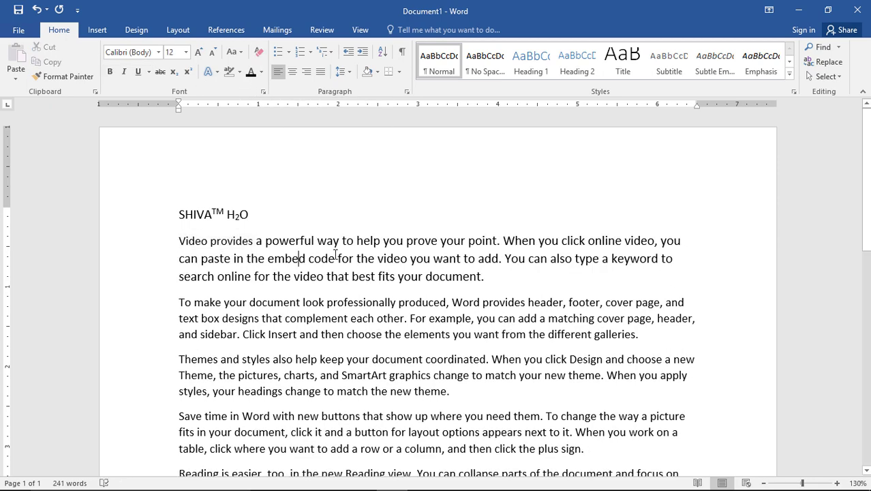
{"action": "scroll", "coordinate": [336, 254], "scroll_direction": "down", "scroll_amount": 1}
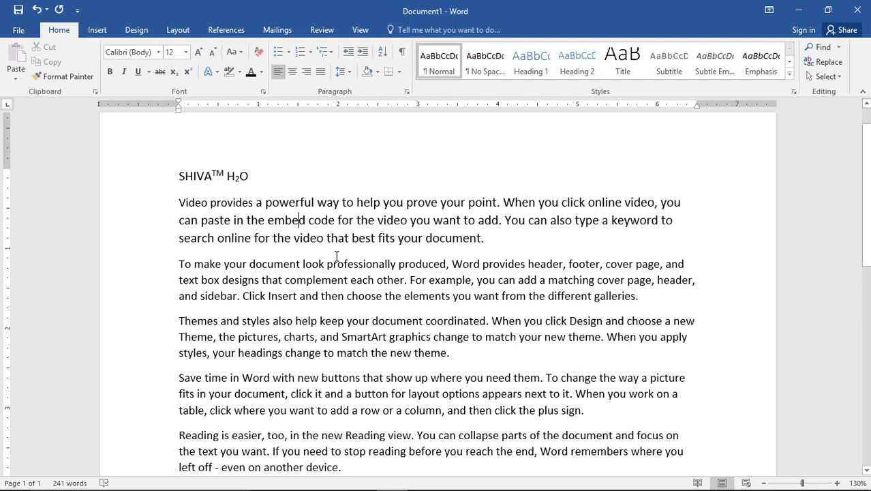